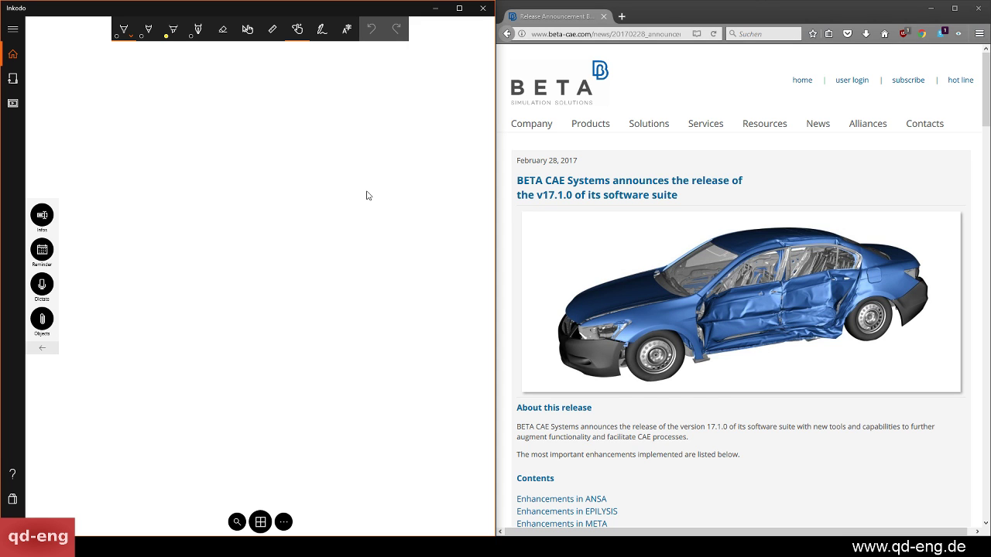
- Look through the BETA CAE v17.1.0 release announcement and highlight the version number in its heading
{"action": "left_click", "coordinate": [765, 160]}
{"action": "scroll", "coordinate": [760, 215], "scroll_direction": "down", "scroll_amount": 5}
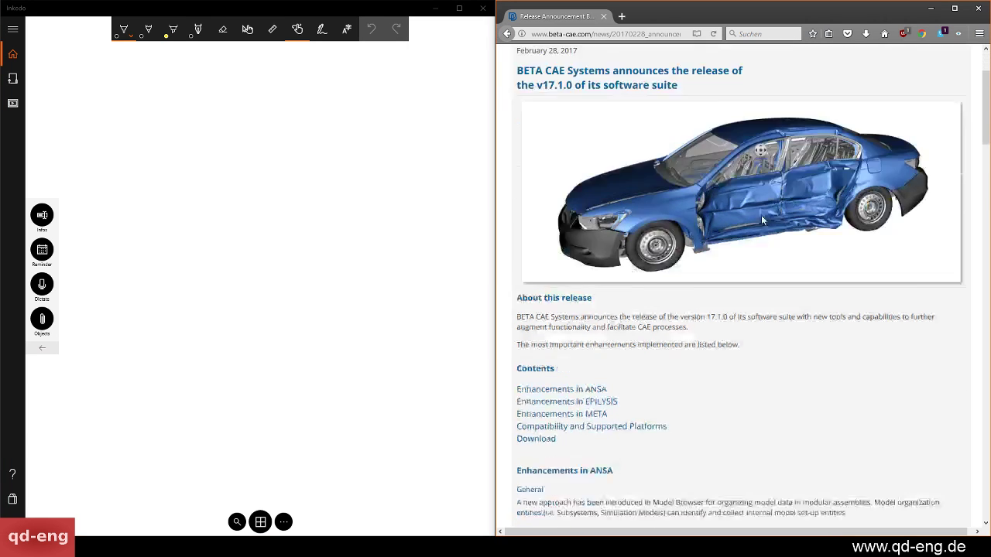
{"action": "scroll", "coordinate": [758, 225], "scroll_direction": "up", "scroll_amount": 6}
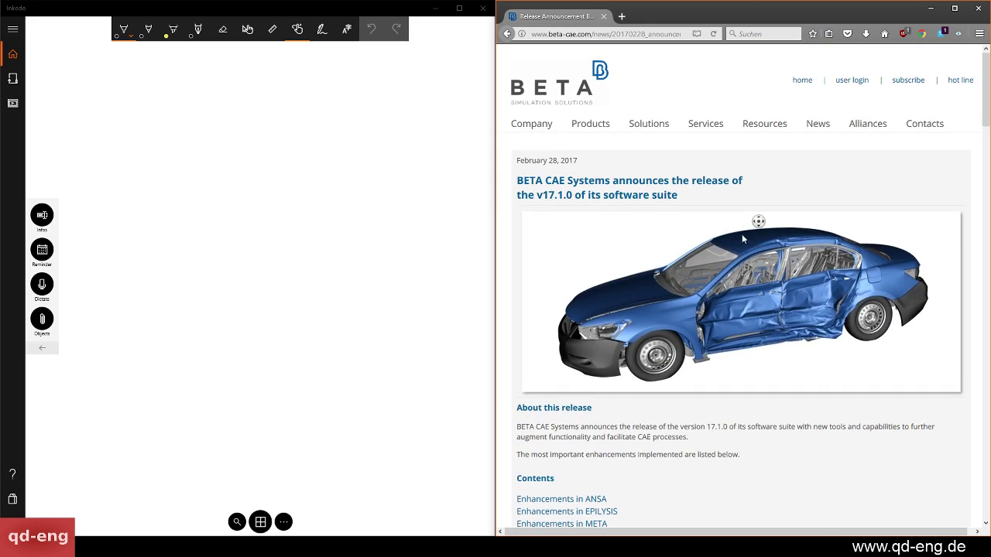
{"action": "scroll", "coordinate": [717, 255], "scroll_direction": "down", "scroll_amount": 4}
{"action": "scroll", "coordinate": [701, 192], "scroll_direction": "up", "scroll_amount": 2}
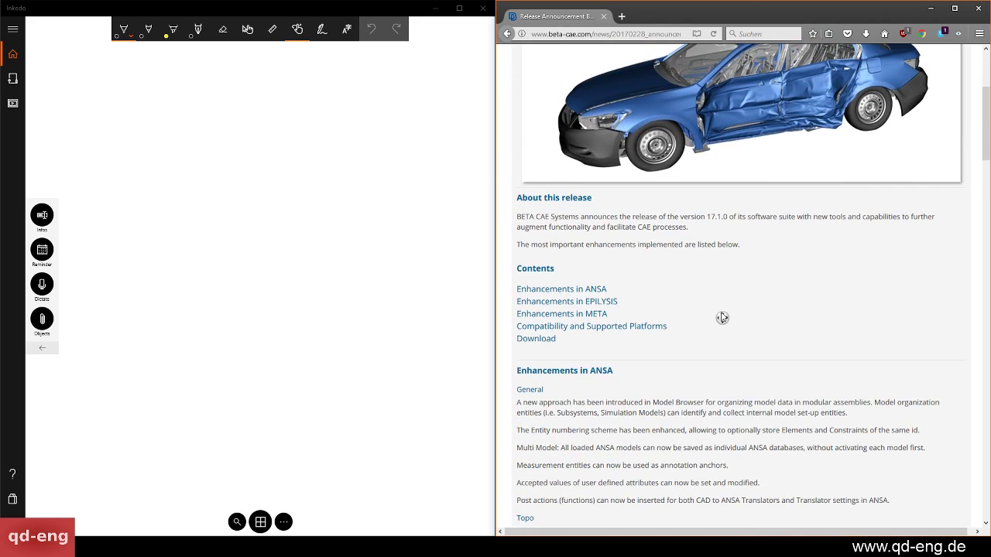
{"action": "middle_click_drag", "start_coordinate": [721, 317], "coordinate": [544, 180]}
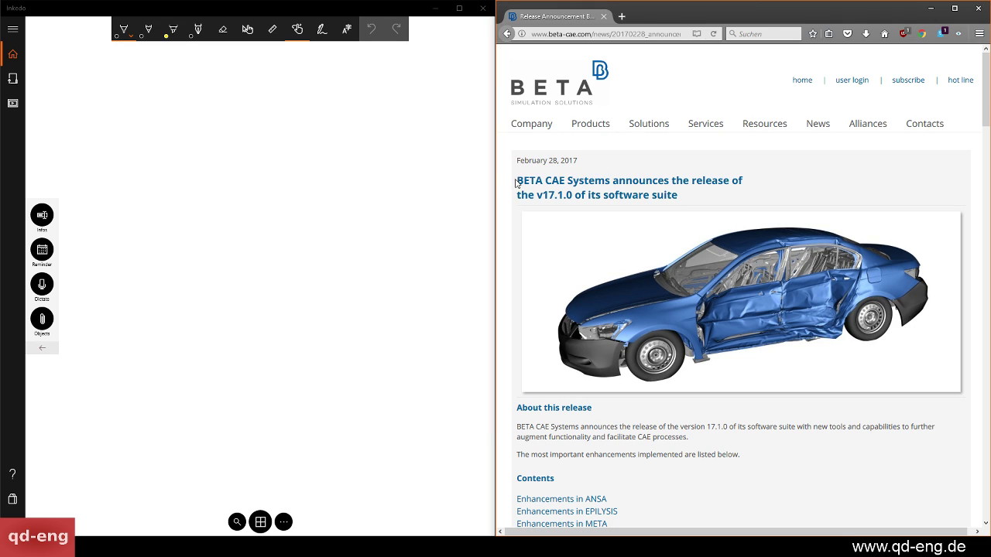
{"action": "left_click_drag", "start_coordinate": [515, 183], "coordinate": [580, 195]}
{"action": "left_click", "coordinate": [549, 196]}
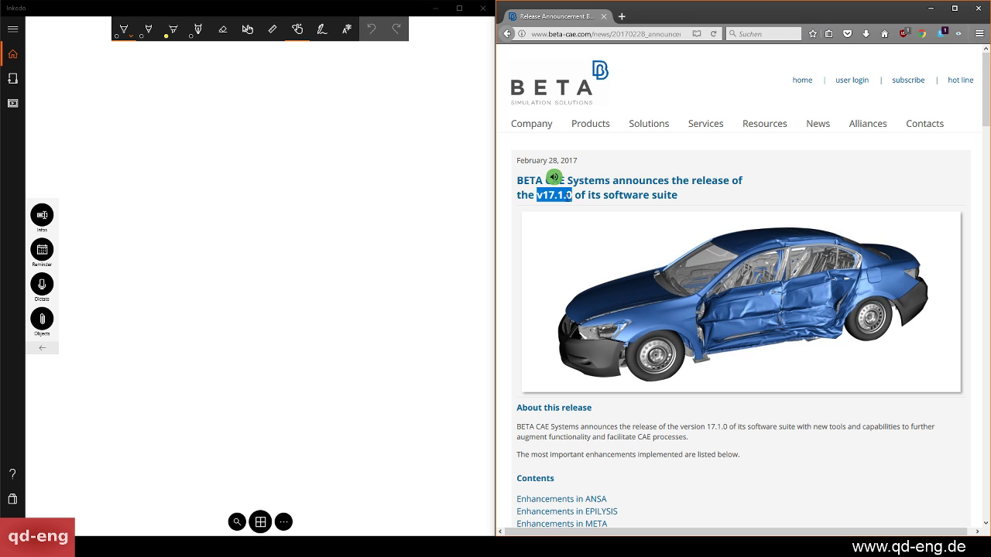
{"action": "left_click", "coordinate": [550, 194]}
{"action": "left_click_drag", "start_coordinate": [544, 194], "coordinate": [555, 195]}
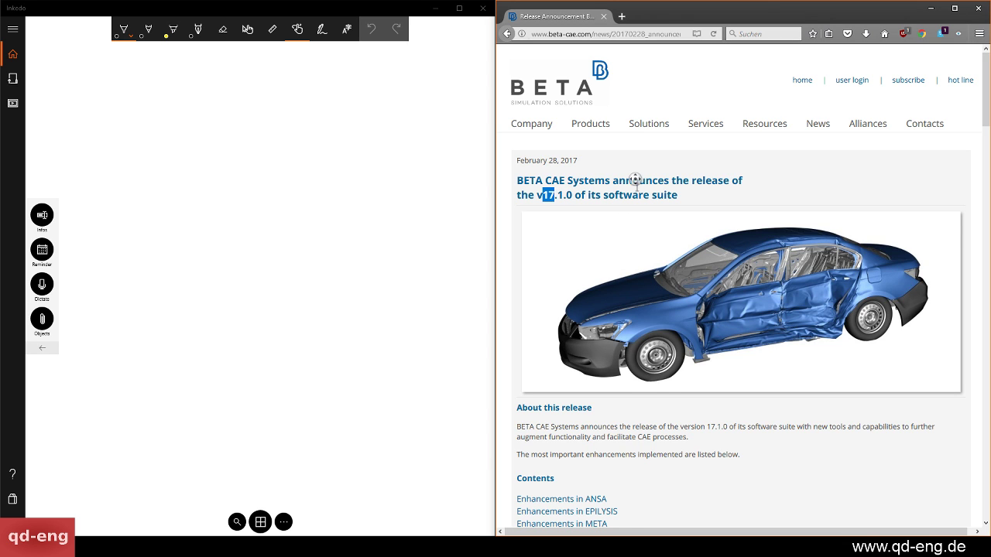
- Examine the contents list and the Enhancements in ANSA section of the release announcement
{"action": "scroll", "coordinate": [635, 186], "scroll_direction": "down", "scroll_amount": 3}
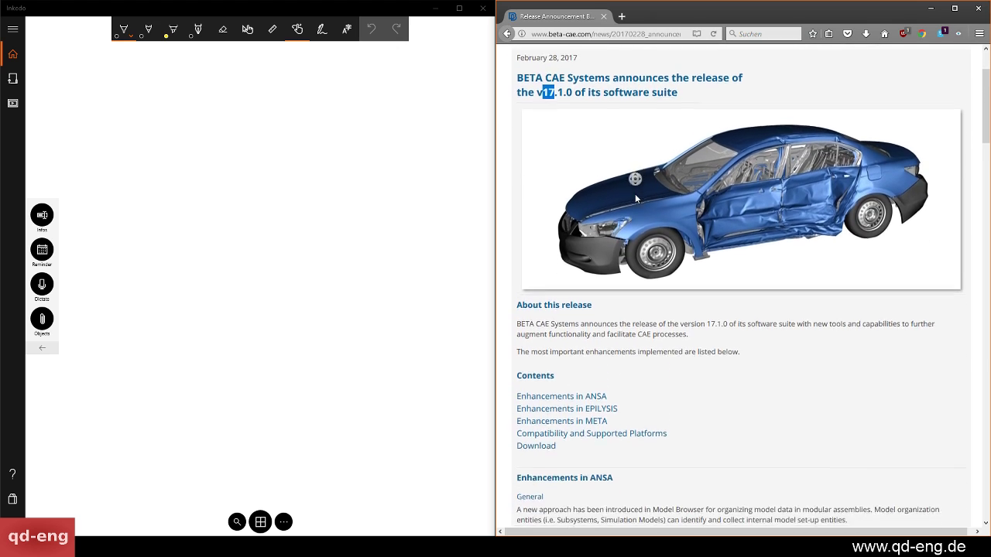
{"action": "middle_click", "coordinate": [635, 200]}
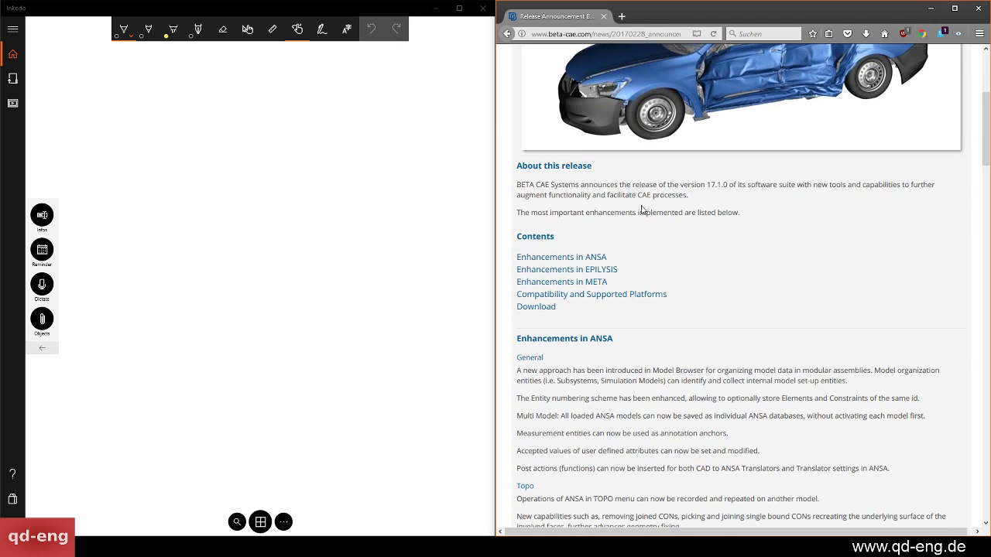
{"action": "scroll", "coordinate": [641, 209], "scroll_direction": "down", "scroll_amount": 5}
{"action": "left_click", "coordinate": [534, 141]}
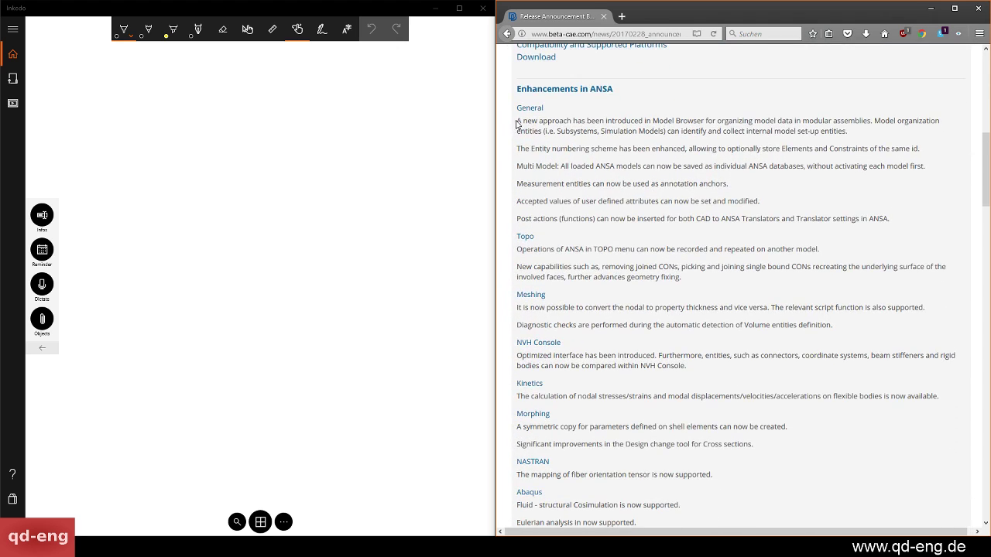
{"action": "left_click_drag", "start_coordinate": [517, 108], "coordinate": [790, 495]}
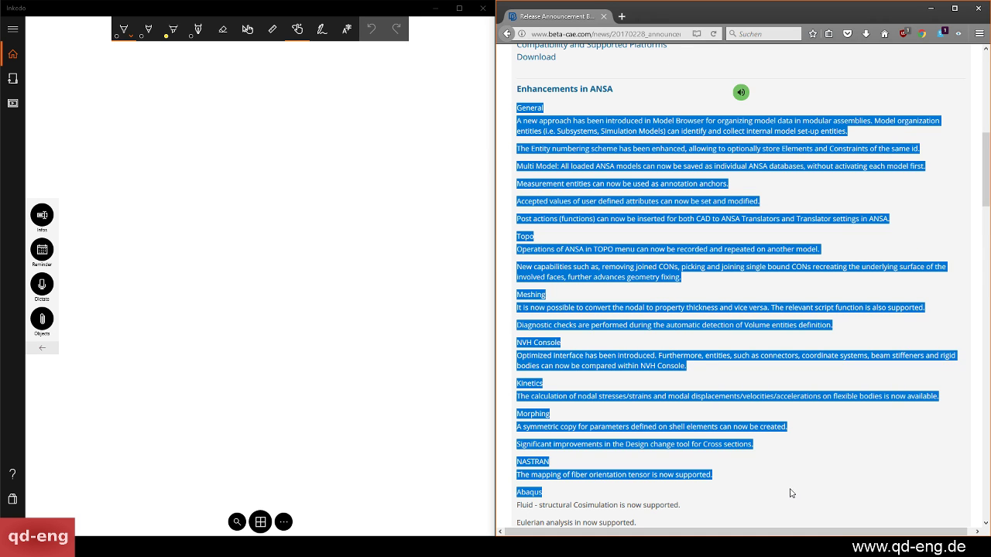
{"action": "middle_click", "coordinate": [624, 310]}
{"action": "scroll", "coordinate": [624, 310], "scroll_direction": "up", "scroll_amount": 10}
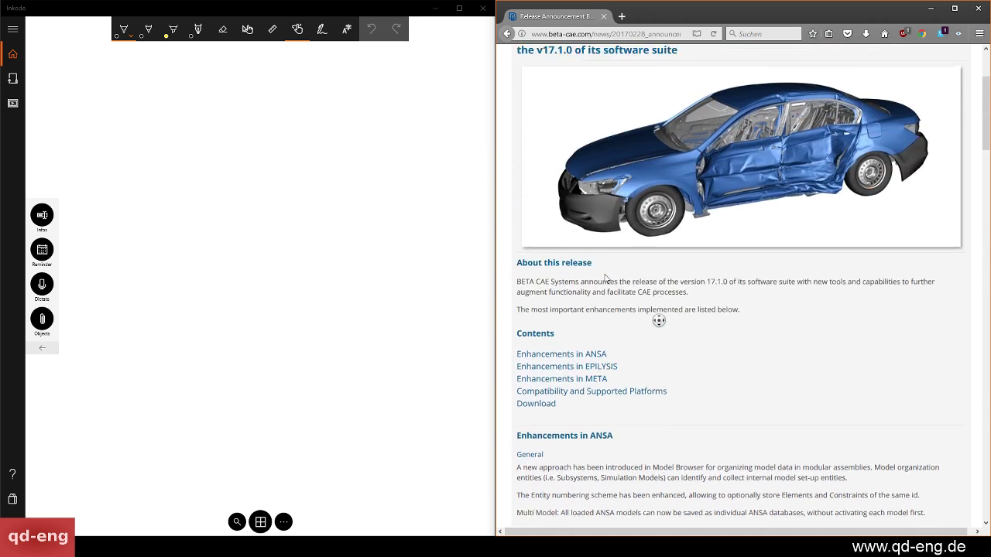
{"action": "scroll", "coordinate": [619, 299], "scroll_direction": "up", "scroll_amount": 3}
{"action": "scroll", "coordinate": [626, 215], "scroll_direction": "down", "scroll_amount": 11}
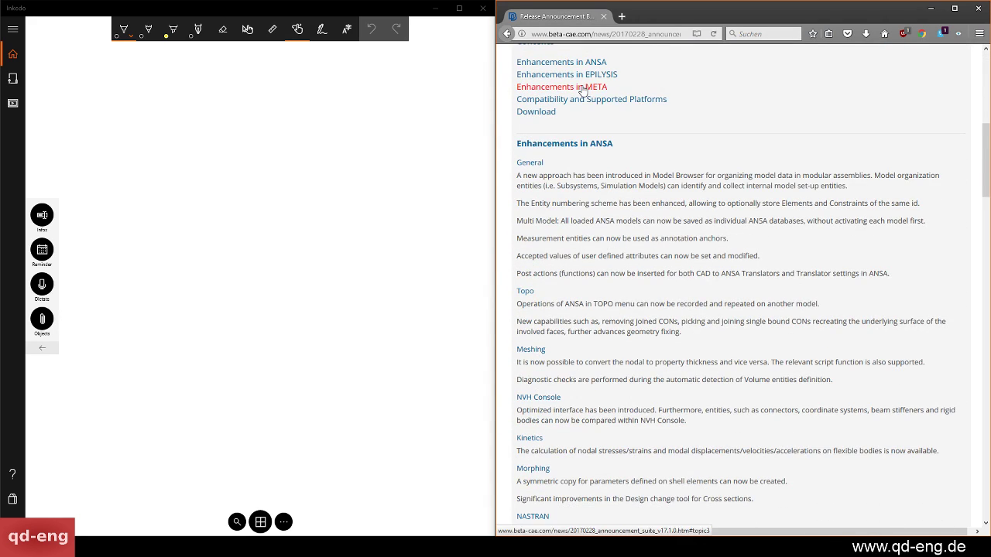
- Go to the Enhancements in META section, highlight its heading and review the listed graphics and display improvements
{"action": "left_click", "coordinate": [582, 86]}
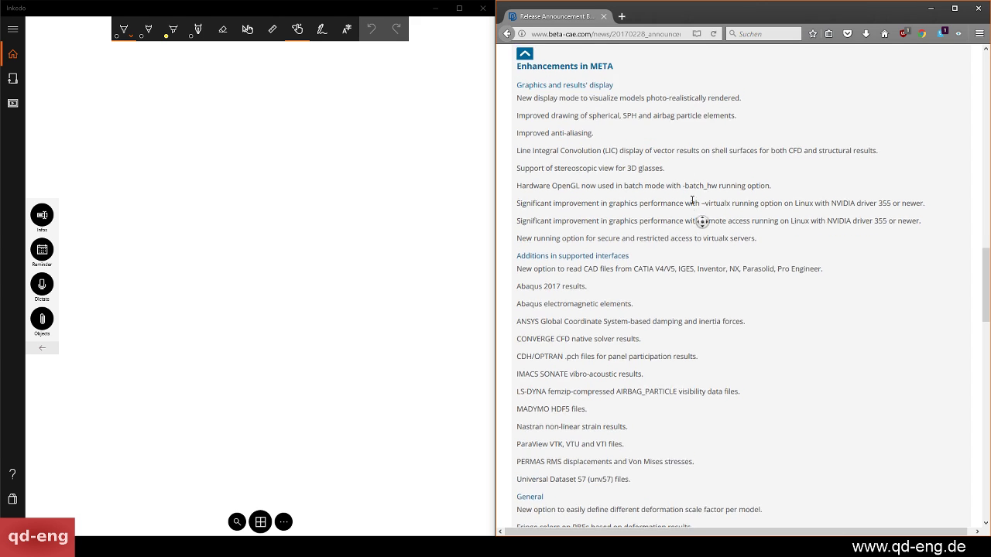
{"action": "scroll", "coordinate": [699, 224], "scroll_direction": "up", "scroll_amount": 2}
{"action": "scroll", "coordinate": [674, 178], "scroll_direction": "down", "scroll_amount": 2}
{"action": "scroll", "coordinate": [674, 200], "scroll_direction": "up", "scroll_amount": 1}
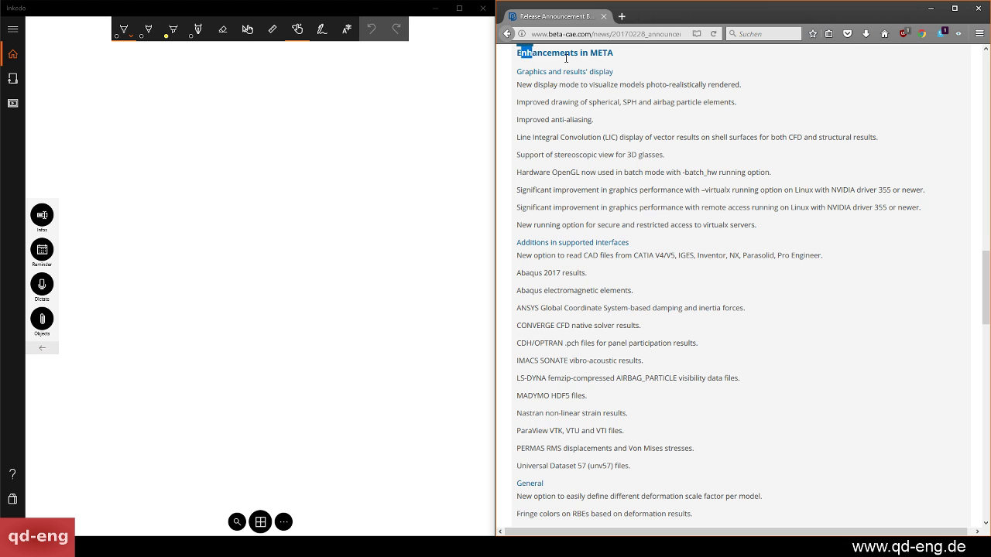
{"action": "left_click_drag", "start_coordinate": [566, 58], "coordinate": [641, 66]}
{"action": "left_click", "coordinate": [620, 61]}
{"action": "left_click_drag", "start_coordinate": [517, 52], "coordinate": [619, 58]}
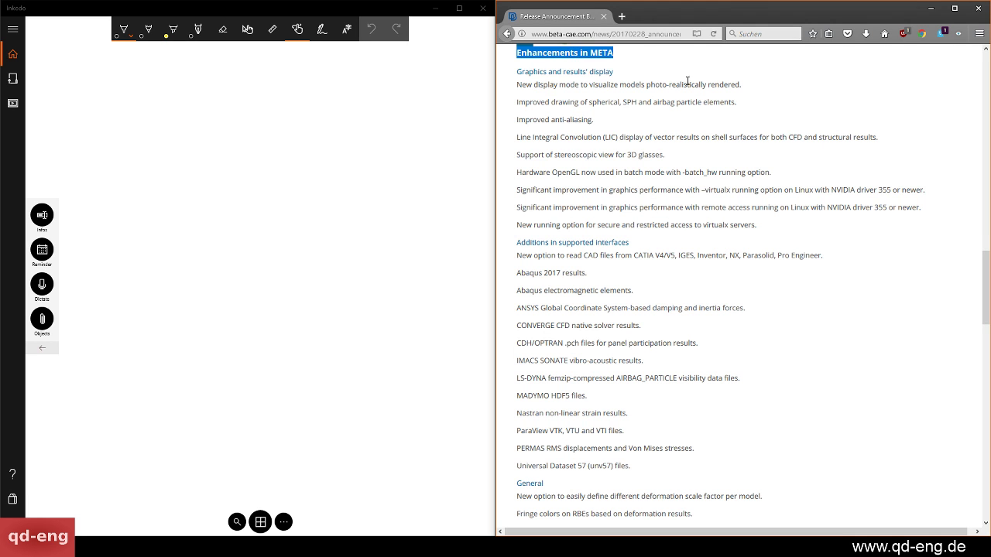
{"action": "middle_click_drag", "start_coordinate": [659, 156], "coordinate": [652, 143]}
{"action": "middle_click_drag", "start_coordinate": [641, 97], "coordinate": [633, 118]}
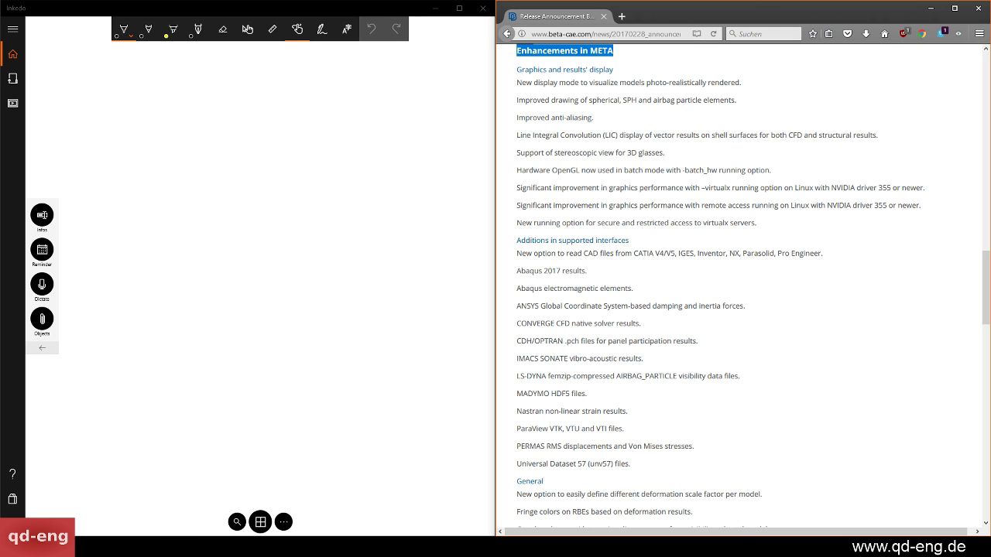
- Launch the META 17.1.0 post-processor with the 17.1.0 layout
{"action": "key", "text": "super"}
{"action": "type", "text": "meta"}
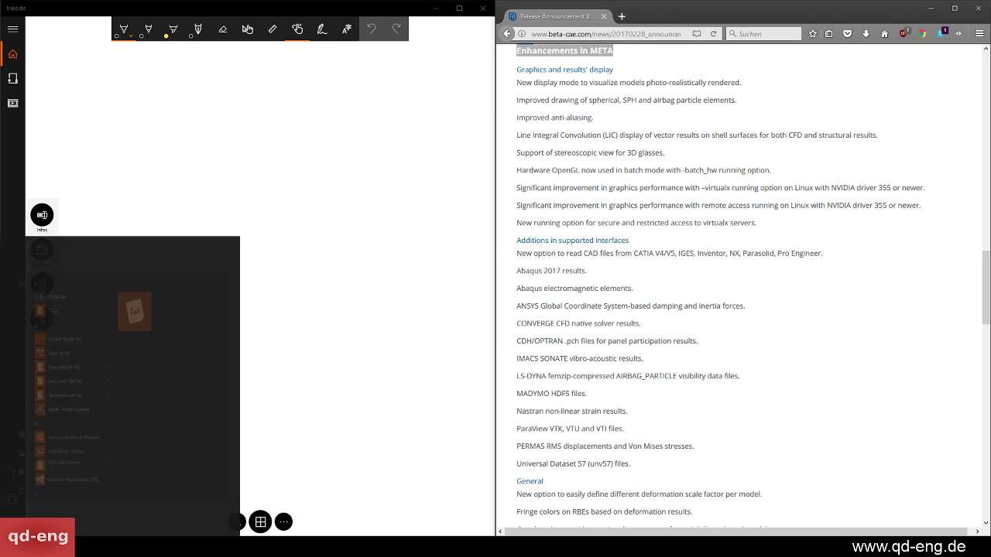
{"action": "key", "text": "Return"}
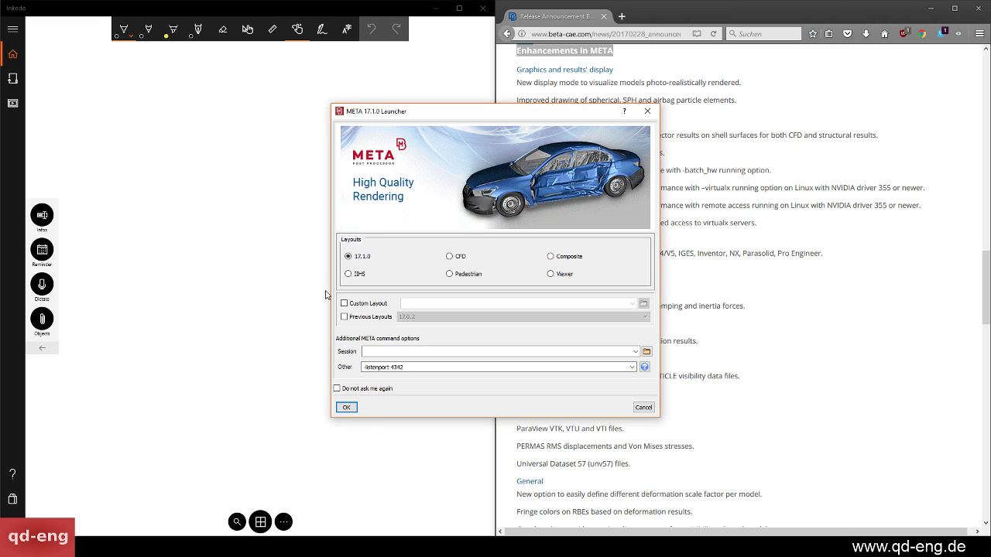
{"action": "left_click", "coordinate": [346, 408]}
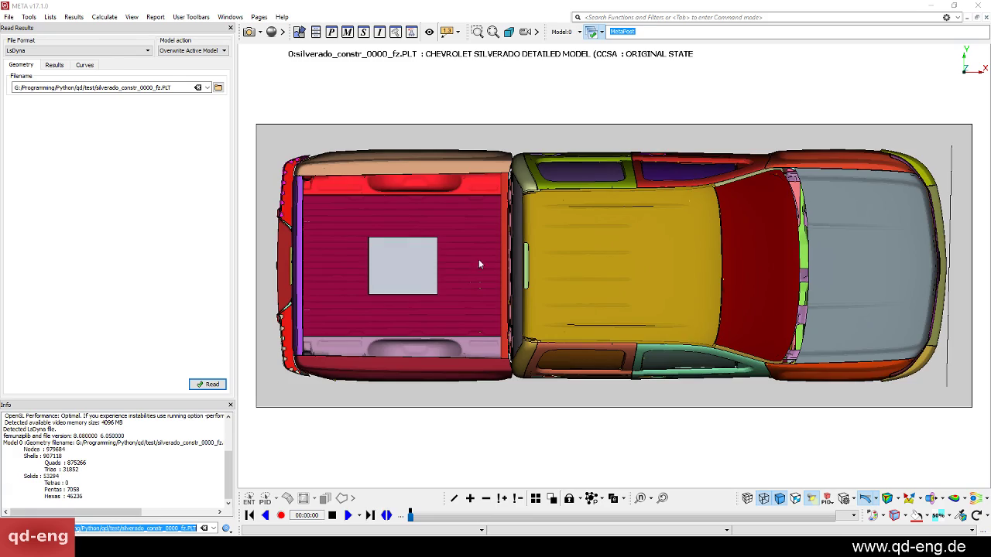
- Erase the ground plane and the barrier wall so that only the pickup truck is displayed
{"action": "mouse_move", "coordinate": [480, 263]}
{"action": "left_mouse_down", "text": "ctrl"}
{"action": "mouse_move", "coordinate": [648, 224]}
{"action": "mouse_move", "coordinate": [727, 351]}
{"action": "mouse_move", "coordinate": [625, 341]}
{"action": "mouse_move", "coordinate": [660, 282]}
{"action": "mouse_move", "coordinate": [488, 287]}
{"action": "left_mouse_up", "text": "ctrl"}
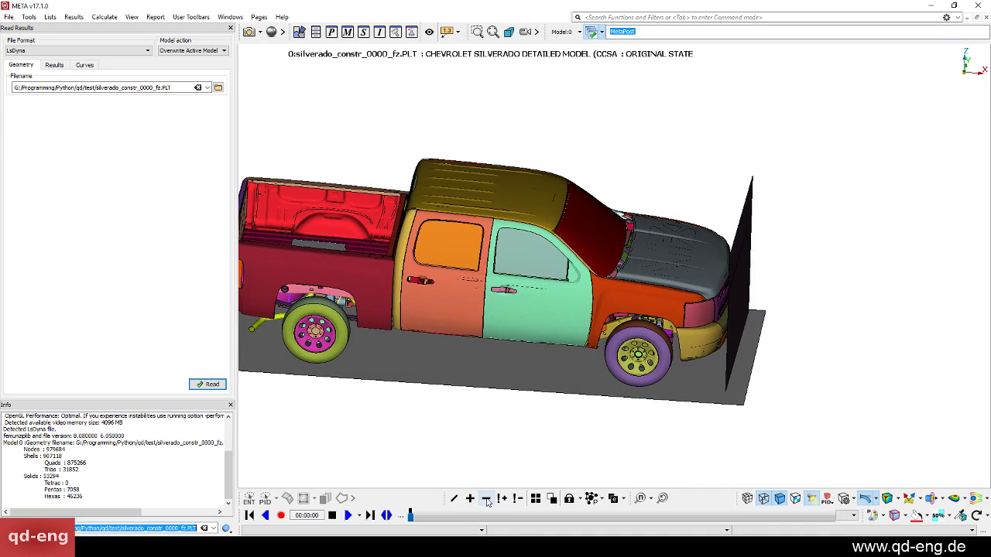
{"action": "left_click", "coordinate": [486, 498]}
{"action": "left_click_drag", "start_coordinate": [756, 435], "coordinate": [708, 373]}
{"action": "middle_click_drag", "start_coordinate": [731, 378], "coordinate": [697, 392], "text": "ctrl"}
{"action": "mouse_move", "coordinate": [696, 392]}
{"action": "left_mouse_down", "text": "ctrl"}
{"action": "mouse_move", "coordinate": [694, 331]}
{"action": "mouse_move", "coordinate": [635, 360]}
{"action": "left_mouse_up", "text": "ctrl"}
{"action": "left_click", "coordinate": [717, 276]}
{"action": "middle_click", "coordinate": [639, 322]}
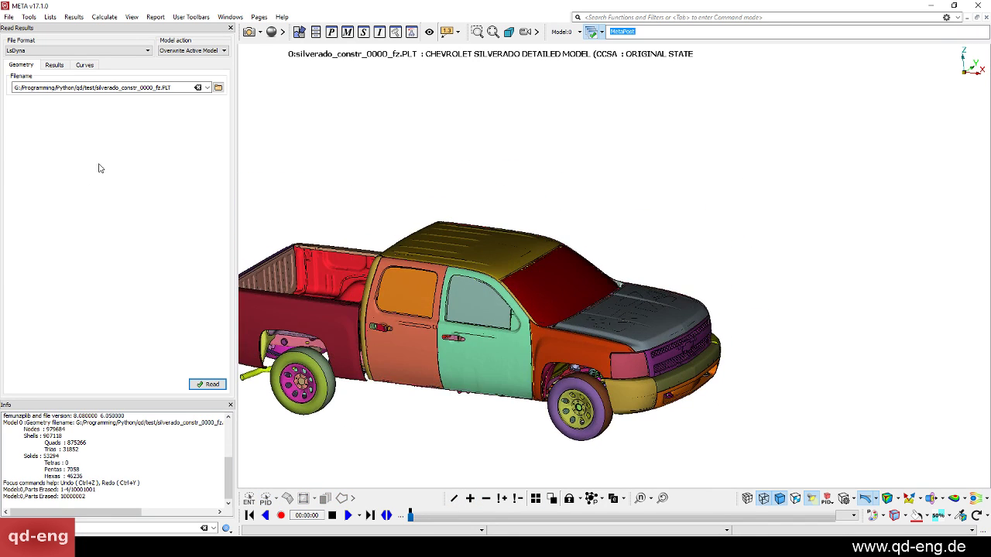
- Read the deformation and the Stresses, Plastic Strain, Max of In Out Mid scalar results for states 1-32
{"action": "left_click", "coordinate": [55, 67]}
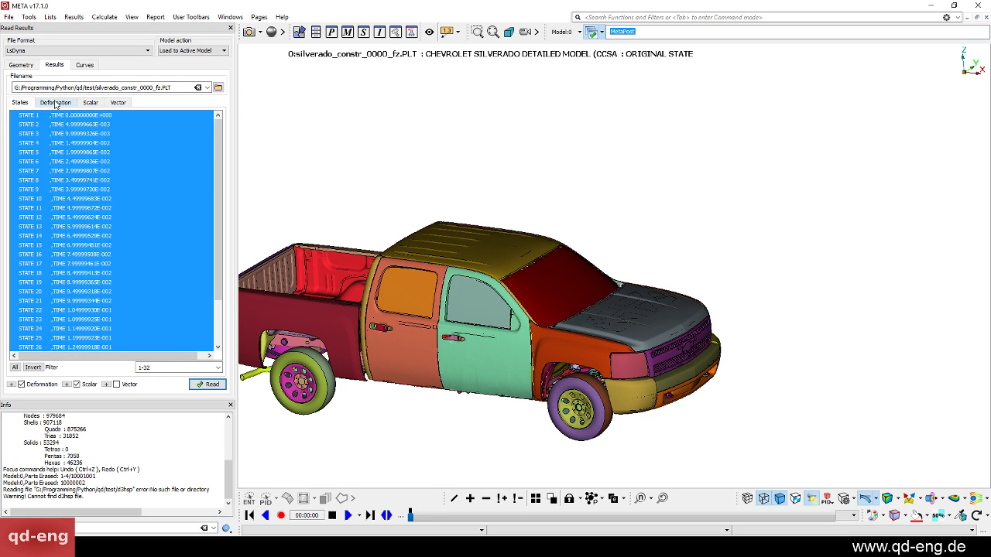
{"action": "left_click", "coordinate": [56, 103]}
{"action": "left_click", "coordinate": [91, 102]}
{"action": "left_click", "coordinate": [68, 130]}
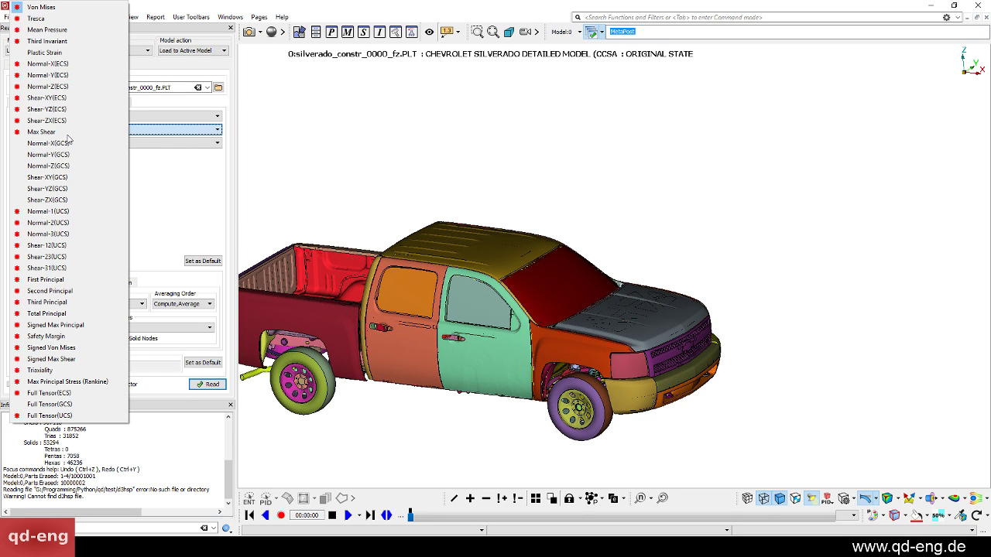
{"action": "left_click", "coordinate": [45, 52]}
{"action": "left_click", "coordinate": [209, 384]}
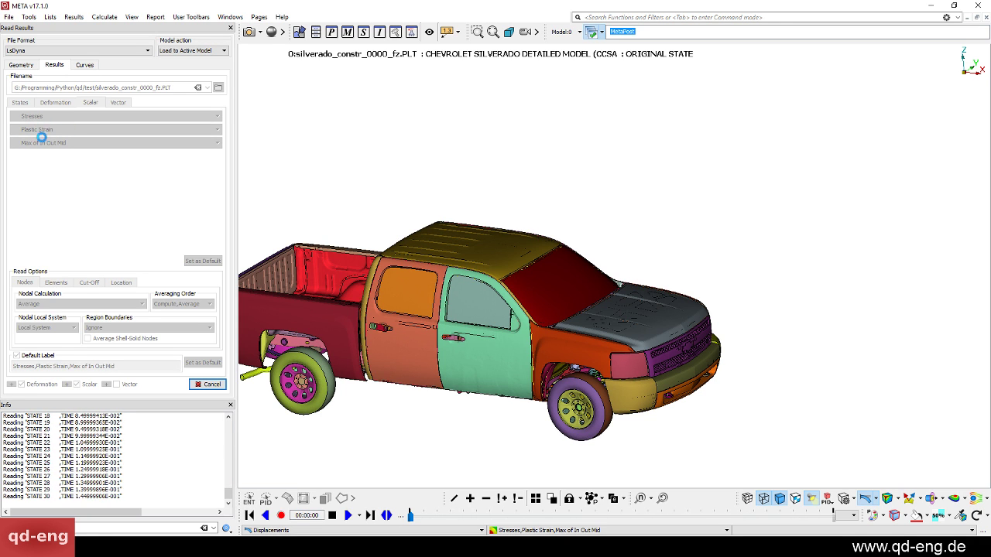
- Set the animation to state 9 and show the crushed front end and hood up close
{"action": "scroll", "coordinate": [658, 397], "scroll_direction": "up", "scroll_amount": 6}
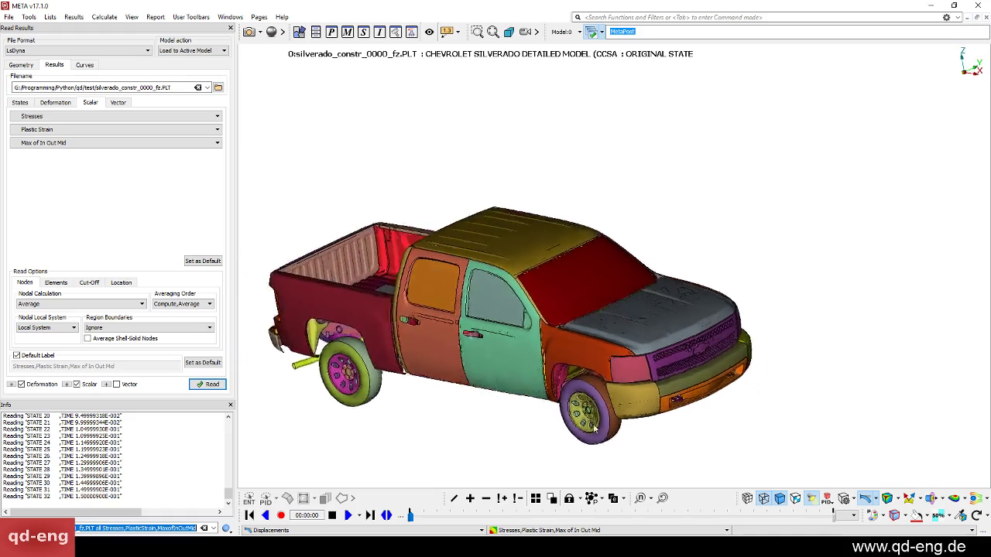
{"action": "scroll", "coordinate": [595, 241], "scroll_direction": "down", "scroll_amount": 2}
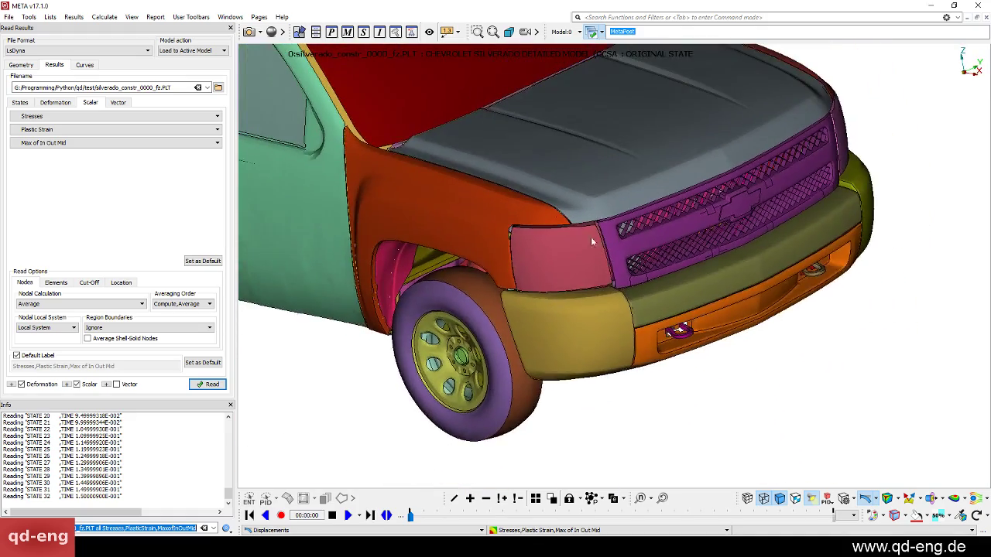
{"action": "left_click_drag", "start_coordinate": [412, 520], "coordinate": [528, 517]}
{"action": "left_click_drag", "start_coordinate": [557, 418], "coordinate": [709, 169], "text": "ctrl"}
{"action": "middle_click_drag", "start_coordinate": [709, 169], "coordinate": [441, 325], "text": "ctrl"}
{"action": "scroll", "coordinate": [441, 398], "scroll_direction": "up", "scroll_amount": 4}
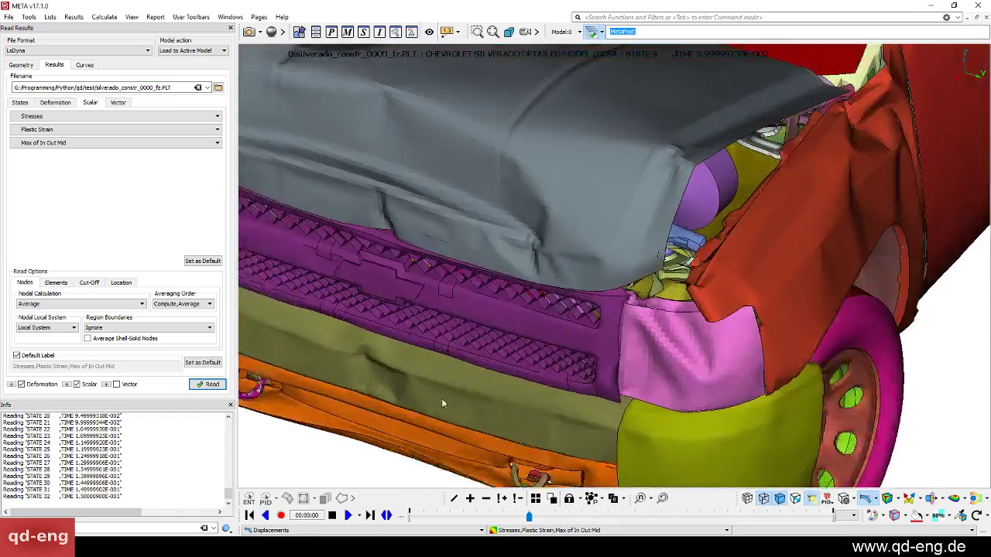
{"action": "left_click_drag", "start_coordinate": [441, 398], "coordinate": [631, 321], "text": "ctrl"}
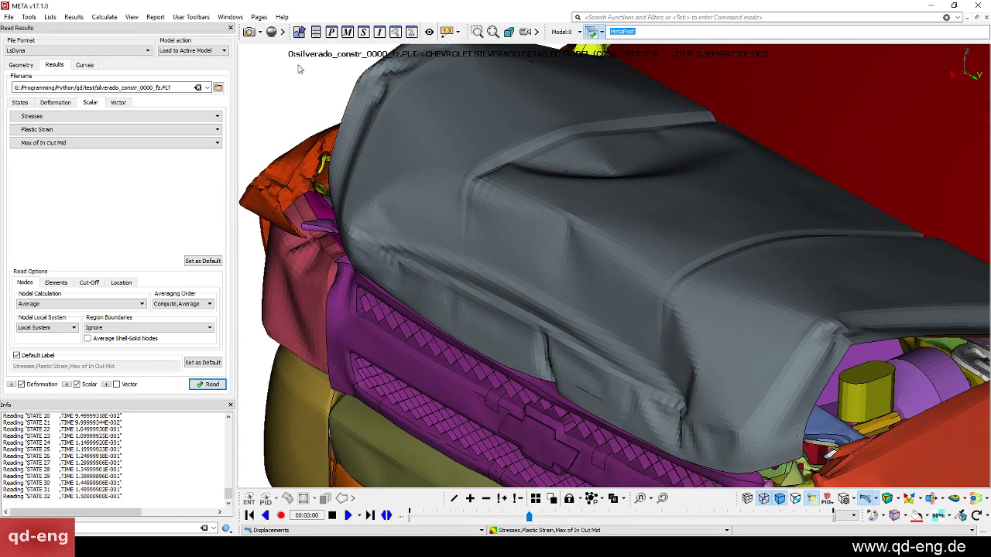
- Turn on high-quality rendering for the deformed truck and show the dented hood from above
{"action": "left_click", "coordinate": [271, 32]}
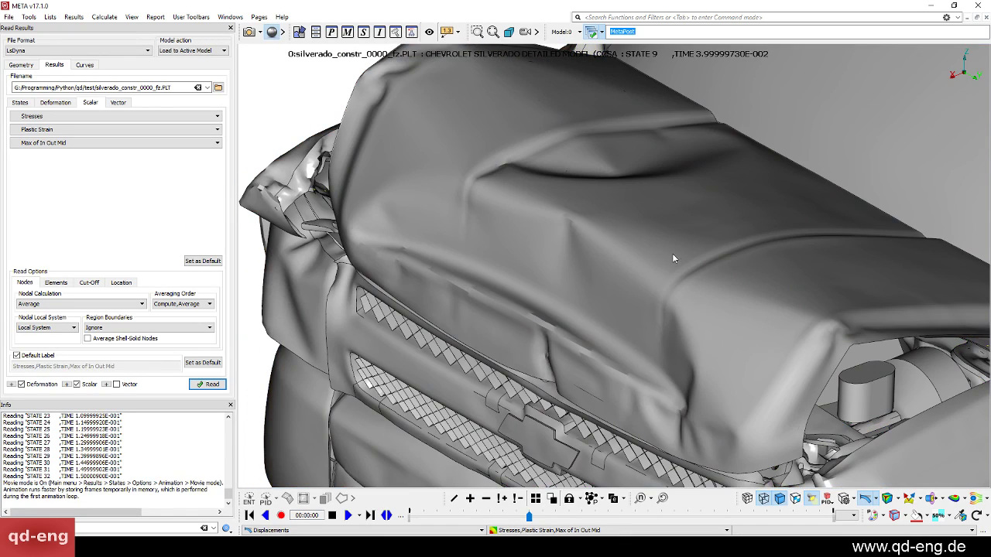
{"action": "middle_click_drag", "start_coordinate": [673, 251], "coordinate": [556, 233], "text": "ctrl"}
{"action": "right_click_drag", "start_coordinate": [556, 233], "coordinate": [558, 281], "text": "ctrl"}
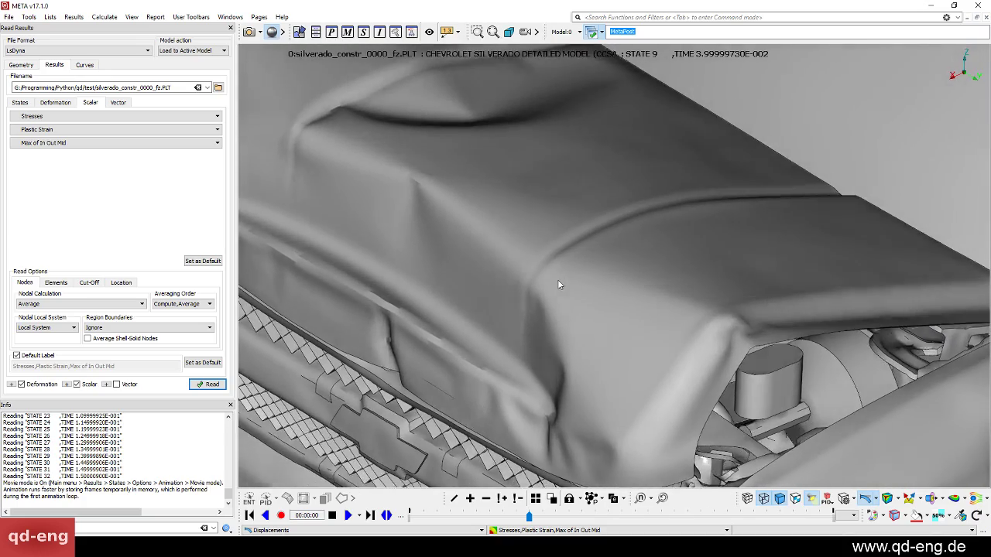
{"action": "left_click_drag", "start_coordinate": [558, 281], "coordinate": [522, 405], "text": "ctrl"}
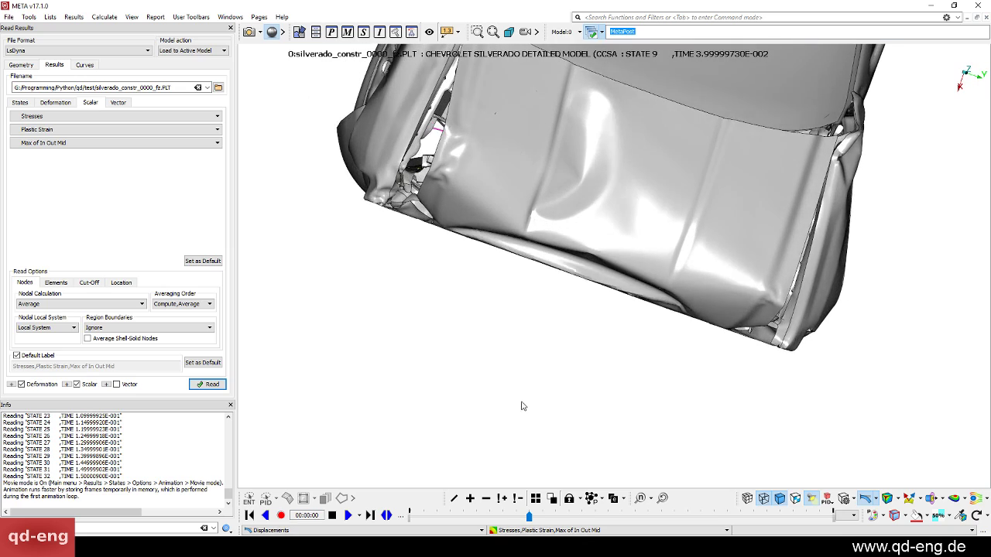
- Examine the light reflections on the dents of the hood and the front fender in the high-quality rendering
{"action": "scroll", "coordinate": [608, 221], "scroll_direction": "up", "scroll_amount": 3}
{"action": "middle_click_drag", "start_coordinate": [584, 212], "coordinate": [625, 332], "text": "ctrl"}
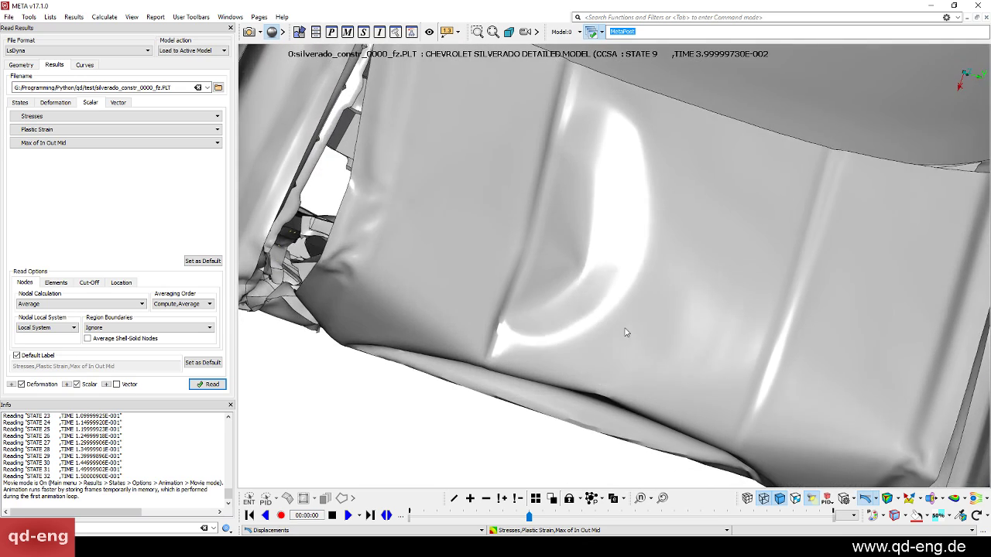
{"action": "left_click_drag", "start_coordinate": [626, 333], "coordinate": [607, 198], "text": "ctrl"}
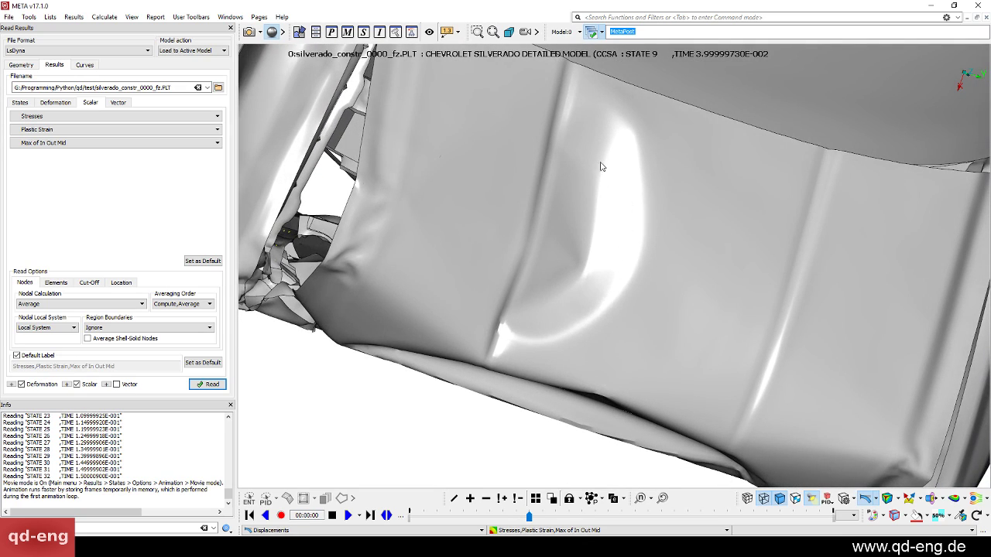
{"action": "left_click_drag", "start_coordinate": [663, 315], "coordinate": [554, 237], "text": "ctrl"}
{"action": "left_click_drag", "start_coordinate": [556, 307], "coordinate": [557, 243], "text": "ctrl"}
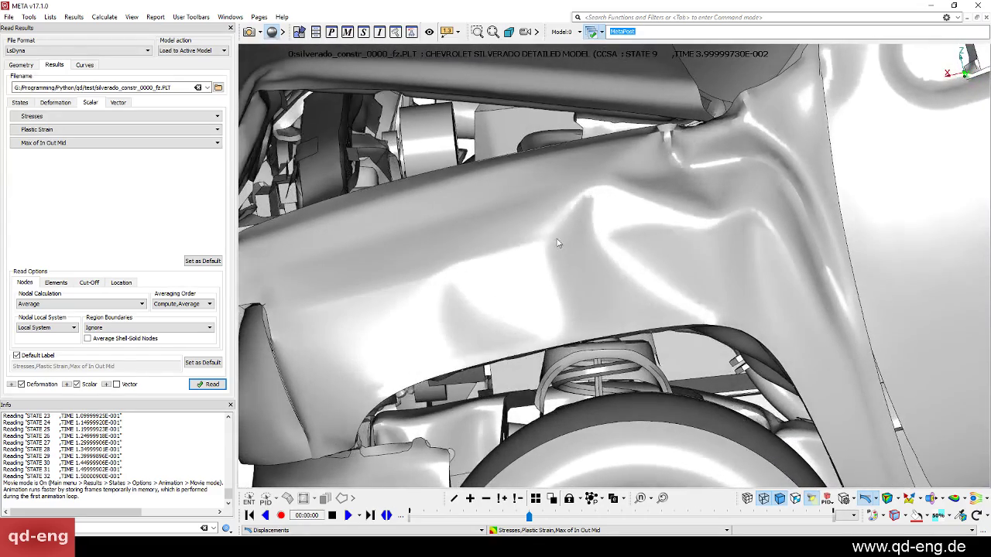
- Turn off high-quality rendering and inspect the front fender in the standard part-coloured display
{"action": "left_click", "coordinate": [272, 34]}
{"action": "left_click_drag", "start_coordinate": [290, 51], "coordinate": [417, 78], "text": "ctrl"}
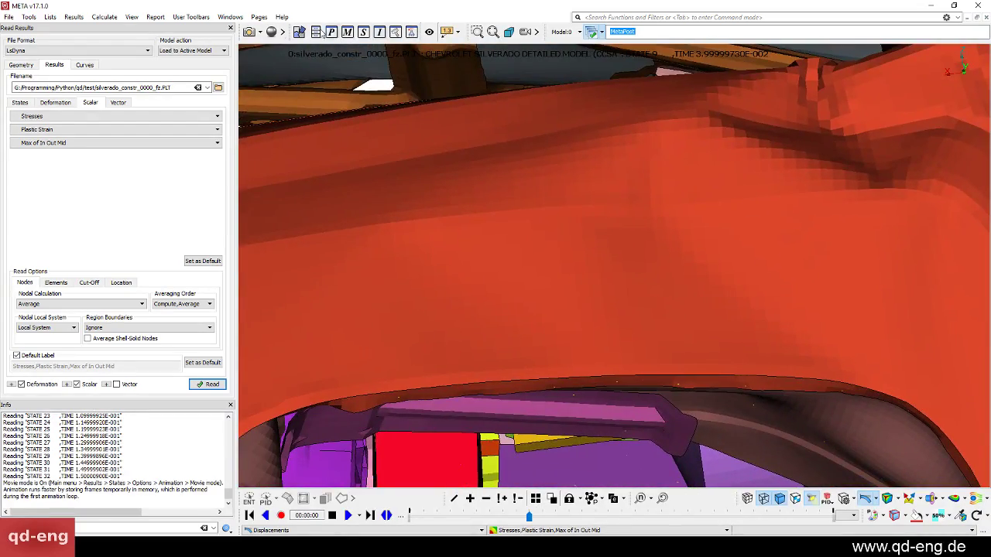
- Turn on high-quality rendering again and show the truck's crushed front end obliquely from above
{"action": "left_click", "coordinate": [271, 32]}
{"action": "mouse_move", "coordinate": [592, 214]}
{"action": "left_mouse_down", "text": "ctrl"}
{"action": "mouse_move", "coordinate": [699, 221]}
{"action": "mouse_move", "coordinate": [612, 239]}
{"action": "mouse_move", "coordinate": [614, 303]}
{"action": "mouse_move", "coordinate": [657, 310]}
{"action": "mouse_move", "coordinate": [578, 219]}
{"action": "mouse_move", "coordinate": [671, 214]}
{"action": "mouse_move", "coordinate": [499, 296]}
{"action": "left_mouse_up", "text": "ctrl"}
{"action": "scroll", "coordinate": [499, 296], "scroll_direction": "down", "scroll_amount": 3}
{"action": "middle_click_drag", "start_coordinate": [528, 174], "coordinate": [639, 245], "text": "ctrl"}
{"action": "middle_click_drag", "start_coordinate": [569, 159], "coordinate": [546, 256], "text": "ctrl"}
{"action": "scroll", "coordinate": [545, 256], "scroll_direction": "down", "scroll_amount": 3}
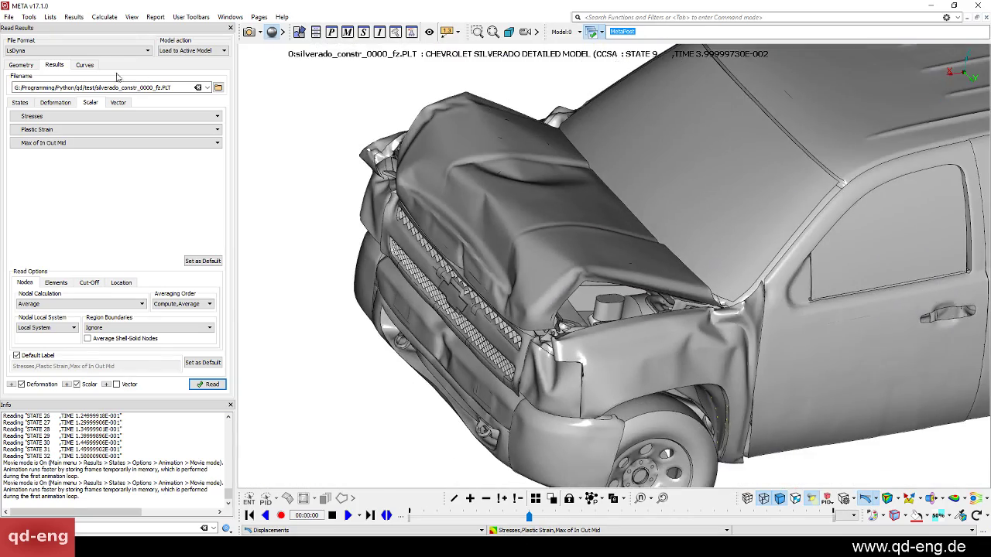
- Display the plastic strain fringe on the deformed truck and set the fringe range's maximum value to 0.05
{"action": "left_click", "coordinate": [887, 499]}
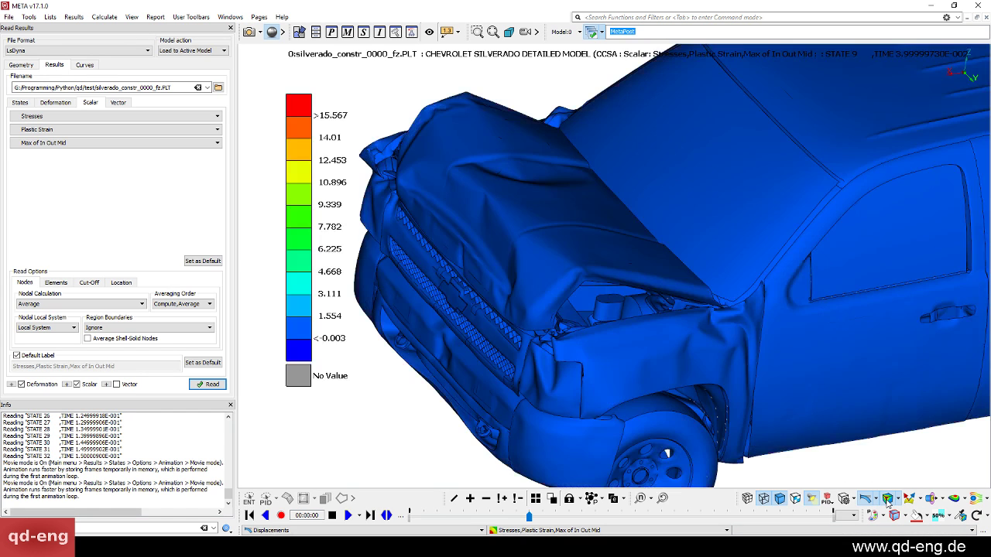
{"action": "right_click", "coordinate": [288, 173]}
{"action": "mouse_move", "coordinate": [343, 204]}
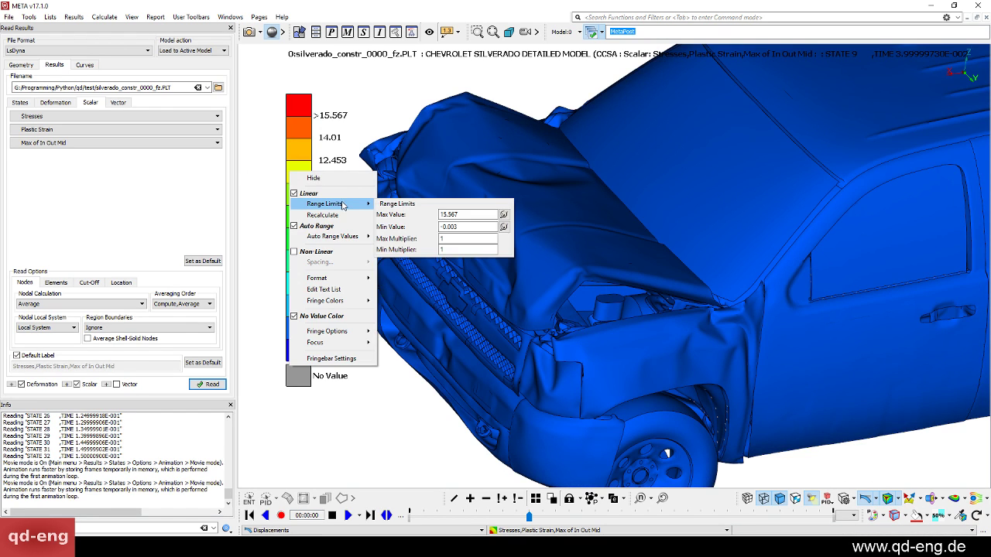
{"action": "double_click", "coordinate": [483, 211]}
{"action": "type", "text": "0.05"}
{"action": "key", "text": "Return"}
- Examine the plastic strain distribution on the dented front fender and above the wheel arch up close
{"action": "middle_click_drag", "start_coordinate": [618, 376], "coordinate": [504, 268], "text": "ctrl"}
{"action": "scroll", "coordinate": [600, 263], "scroll_direction": "up", "scroll_amount": 7}
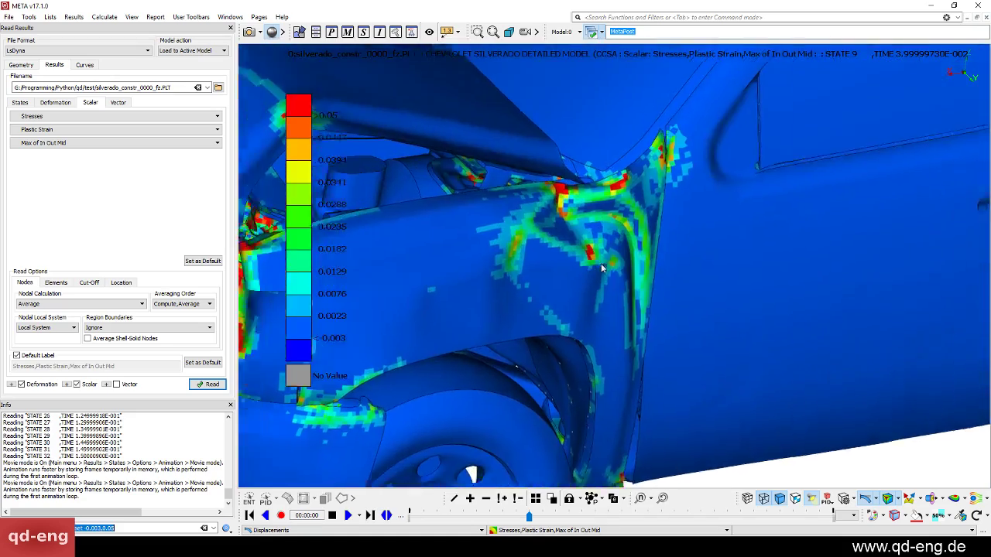
{"action": "left_click_drag", "start_coordinate": [658, 203], "coordinate": [614, 202], "text": "ctrl"}
{"action": "middle_click_drag", "start_coordinate": [540, 236], "coordinate": [565, 267], "text": "ctrl"}
{"action": "scroll", "coordinate": [565, 266], "scroll_direction": "down", "scroll_amount": 3}
{"action": "left_click_drag", "start_coordinate": [530, 236], "coordinate": [674, 212], "text": "ctrl"}
{"action": "left_click_drag", "start_coordinate": [299, 72], "coordinate": [589, 273], "text": "ctrl"}
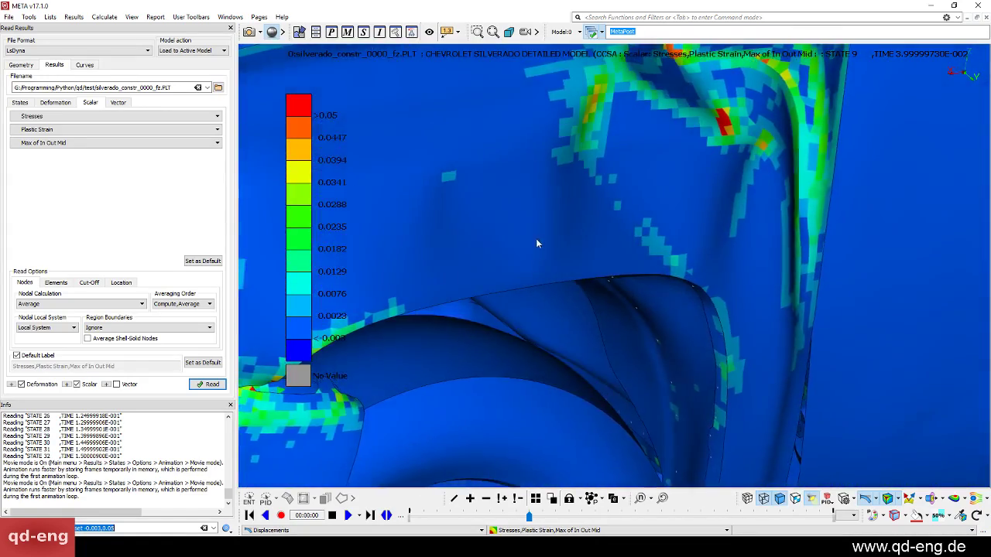
{"action": "middle_click_drag", "start_coordinate": [536, 240], "coordinate": [542, 314], "text": "ctrl"}
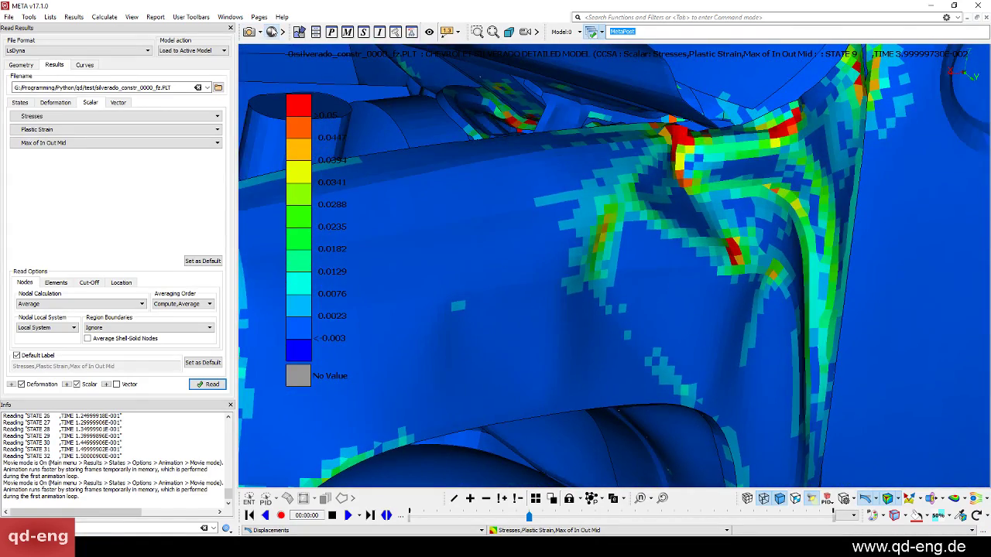
- Compare the fender's plastic strain fringe with high-quality rendering turned off and on again
{"action": "left_click", "coordinate": [271, 31]}
{"action": "left_click", "coordinate": [271, 32]}
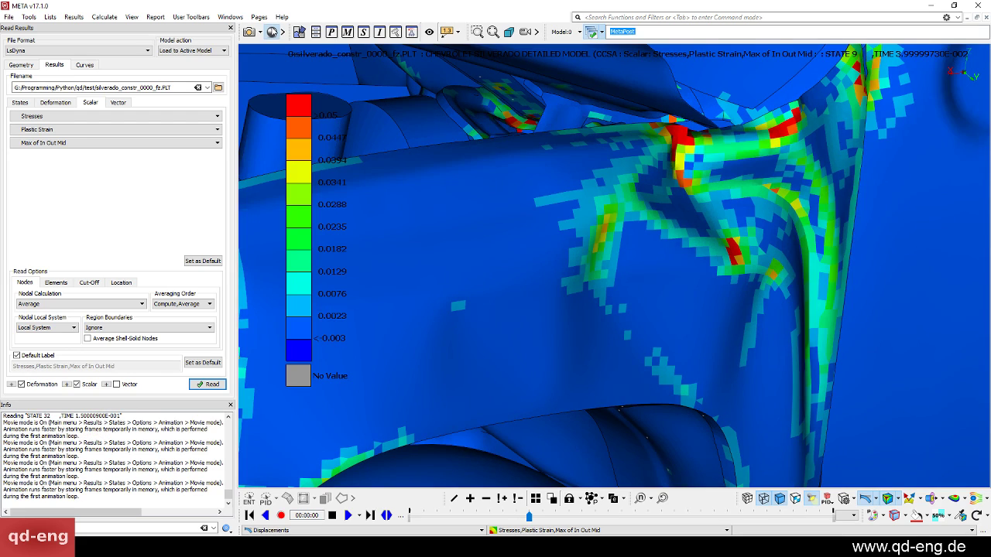
{"action": "left_click_drag", "start_coordinate": [668, 237], "coordinate": [570, 172], "text": "ctrl"}
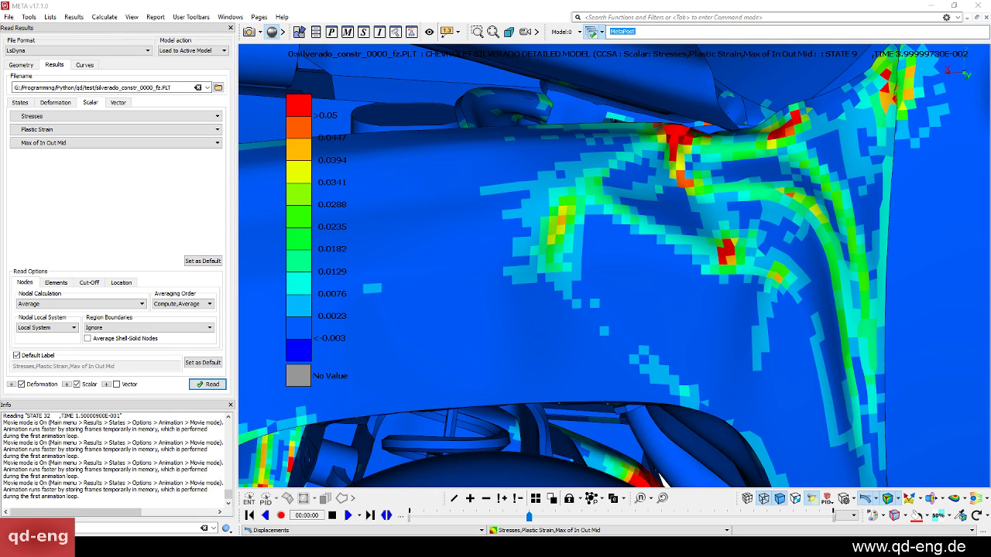
- Switch the plastic strain fringe to On Node in the Fringe Options and show the whole front fender
{"action": "left_click_drag", "start_coordinate": [386, 165], "coordinate": [146, 144]}
{"action": "left_click", "coordinate": [128, 169]}
{"action": "left_click_drag", "start_coordinate": [504, 235], "coordinate": [645, 292], "text": "ctrl"}
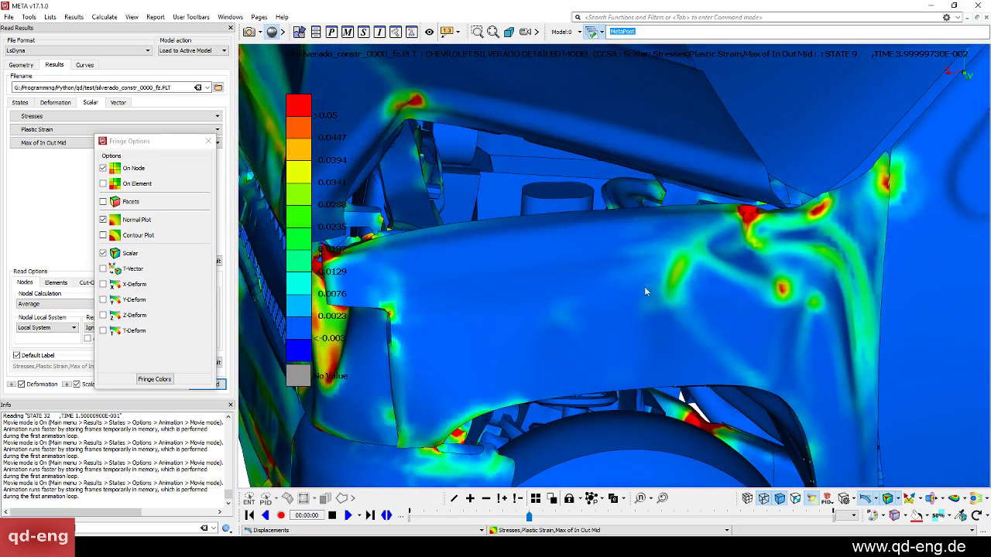
- Examine the smooth nodal strain fringe on the hood folds and the fender's rear upper corner
{"action": "left_click_drag", "start_coordinate": [912, 266], "coordinate": [571, 314], "text": "ctrl"}
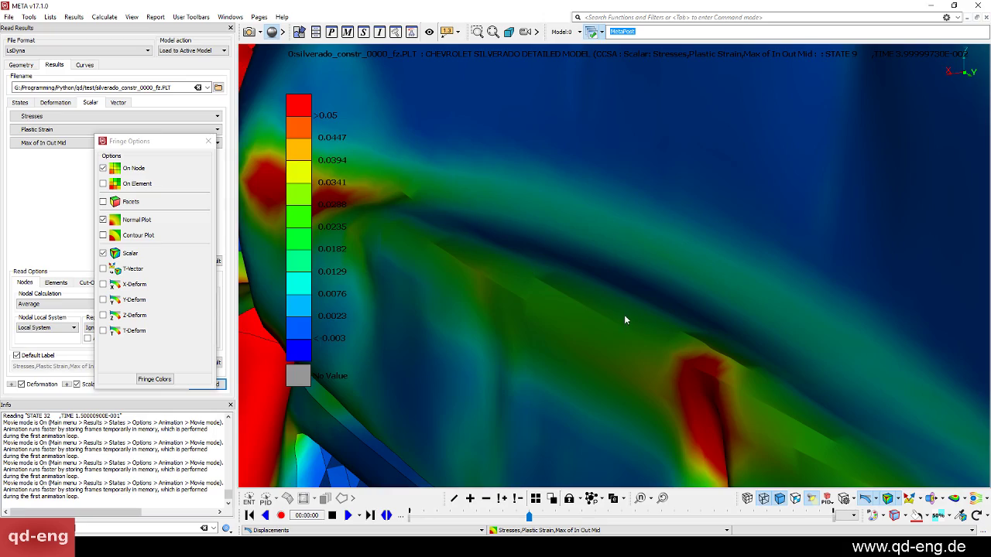
{"action": "left_click_drag", "start_coordinate": [597, 301], "coordinate": [515, 311], "text": "ctrl"}
{"action": "left_click_drag", "start_coordinate": [650, 376], "coordinate": [706, 281], "text": "ctrl"}
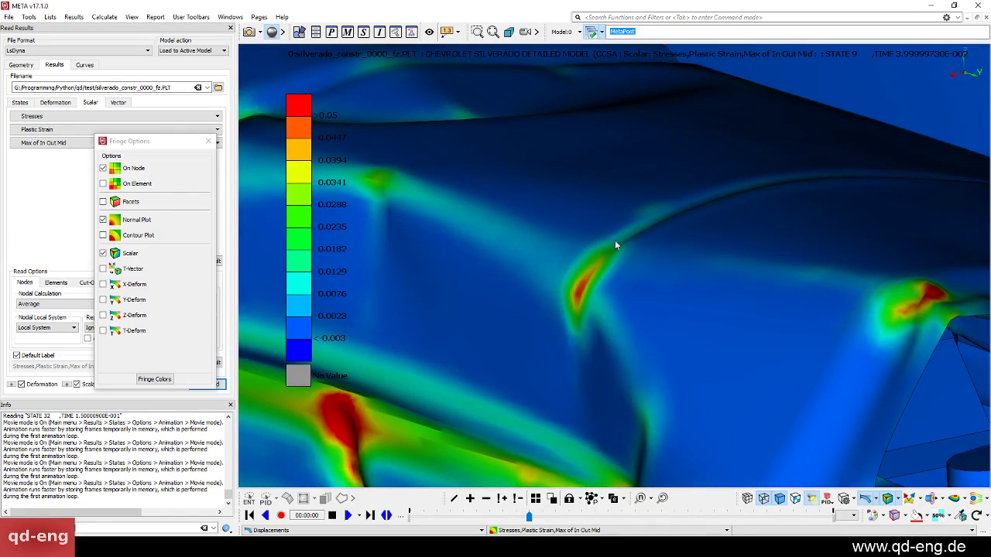
{"action": "left_click_drag", "start_coordinate": [627, 338], "coordinate": [360, 209], "text": "ctrl"}
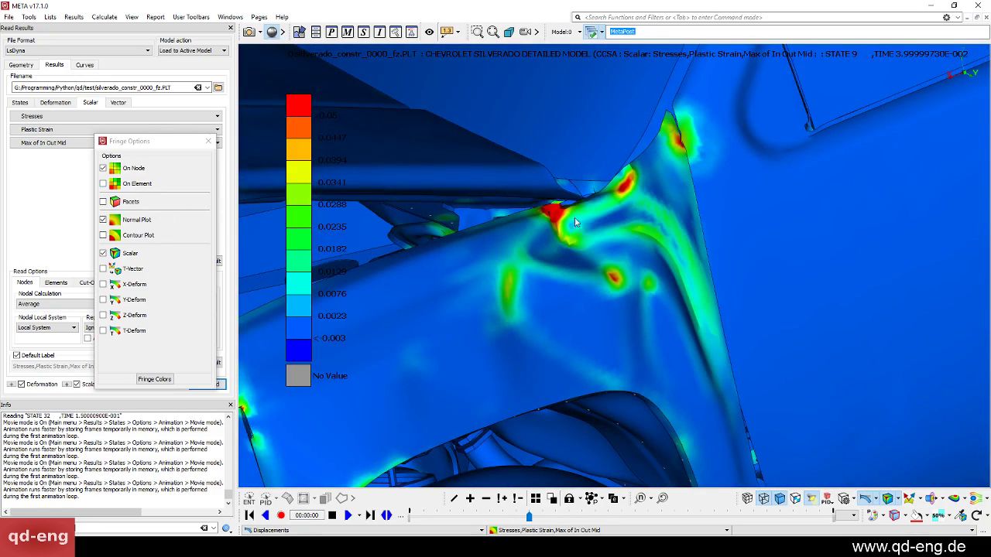
{"action": "left_click_drag", "start_coordinate": [574, 222], "coordinate": [559, 243], "text": "ctrl"}
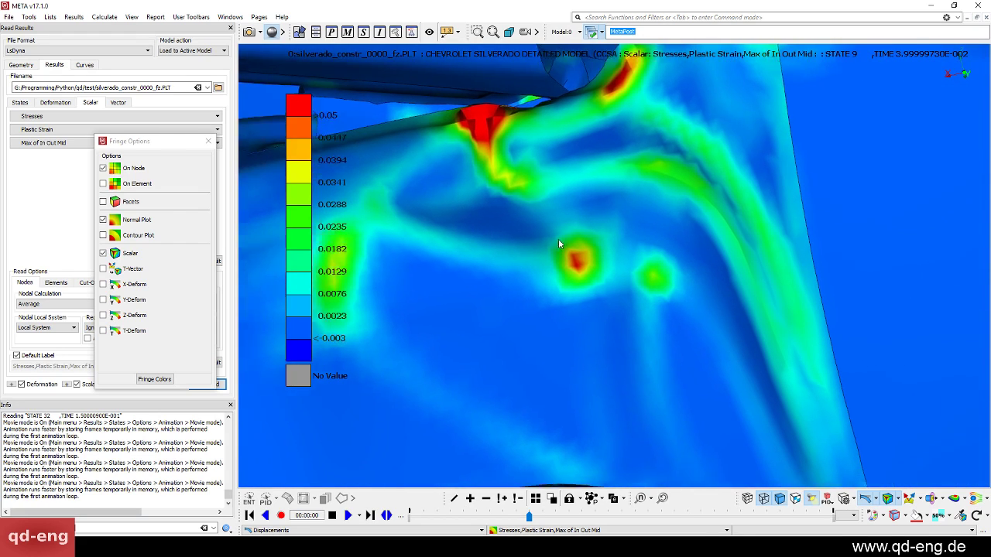
{"action": "middle_click_drag", "start_coordinate": [559, 243], "coordinate": [512, 224], "text": "ctrl"}
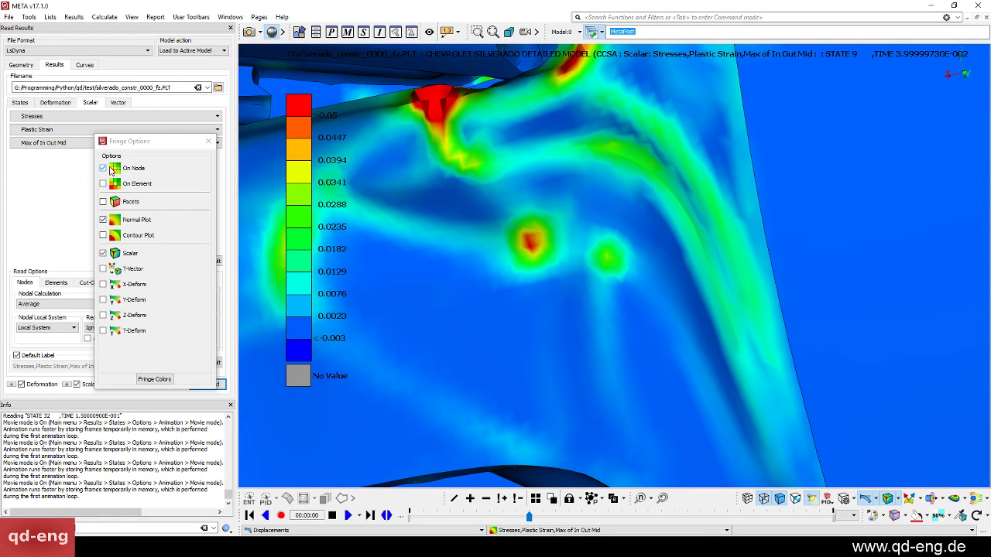
- Set the strain fringe to On Element and show individual elements at the fender's rear upper corner
{"action": "left_click", "coordinate": [136, 183]}
{"action": "left_click_drag", "start_coordinate": [483, 216], "coordinate": [732, 152], "text": "ctrl"}
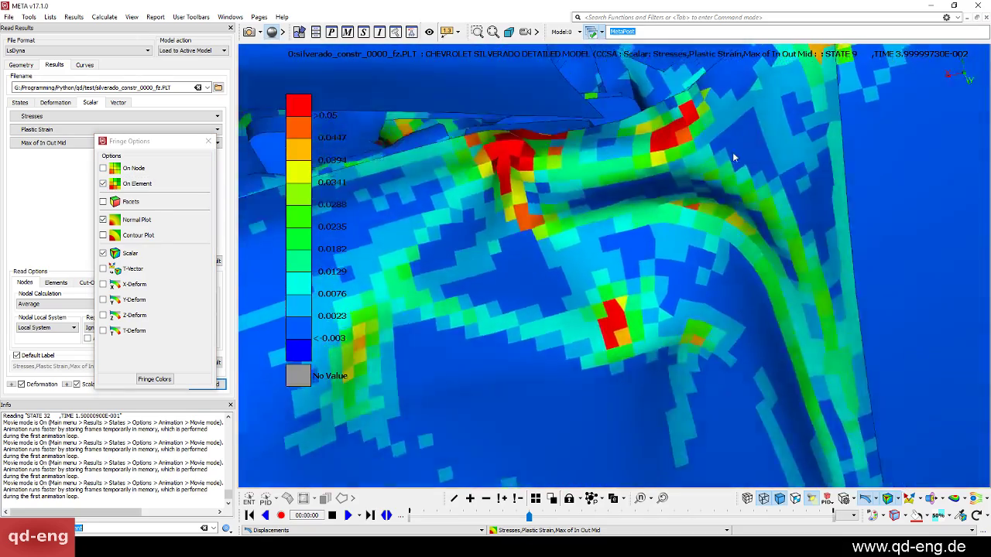
{"action": "right_click_drag", "start_coordinate": [732, 151], "coordinate": [752, 60], "text": "ctrl"}
{"action": "middle_click_drag", "start_coordinate": [752, 60], "coordinate": [623, 237], "text": "ctrl"}
{"action": "right_click_drag", "start_coordinate": [624, 237], "coordinate": [633, 175], "text": "ctrl"}
{"action": "left_click_drag", "start_coordinate": [634, 175], "coordinate": [622, 209], "text": "ctrl"}
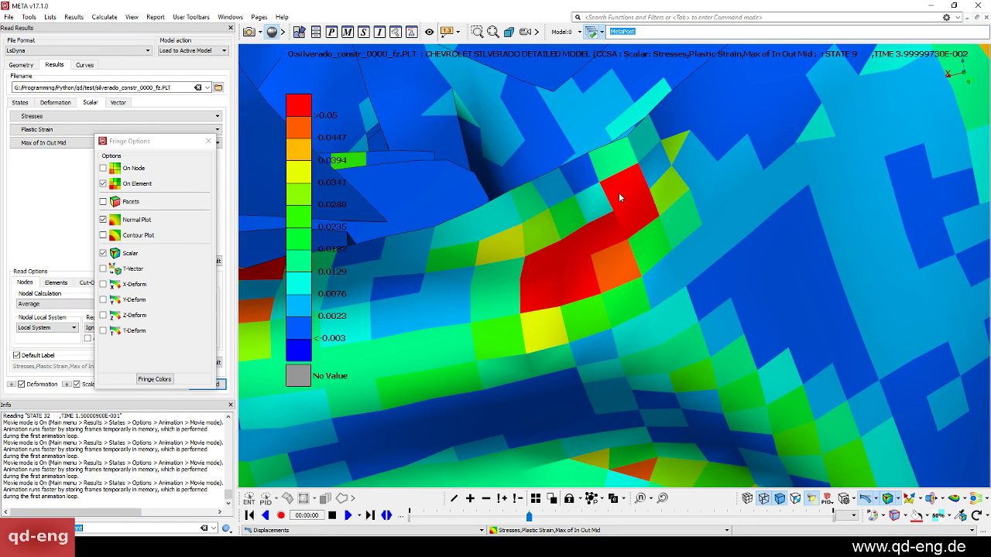
- Compare the fender's strain peaks by alternating the fringe between On Node and On Element
{"action": "left_click", "coordinate": [103, 168]}
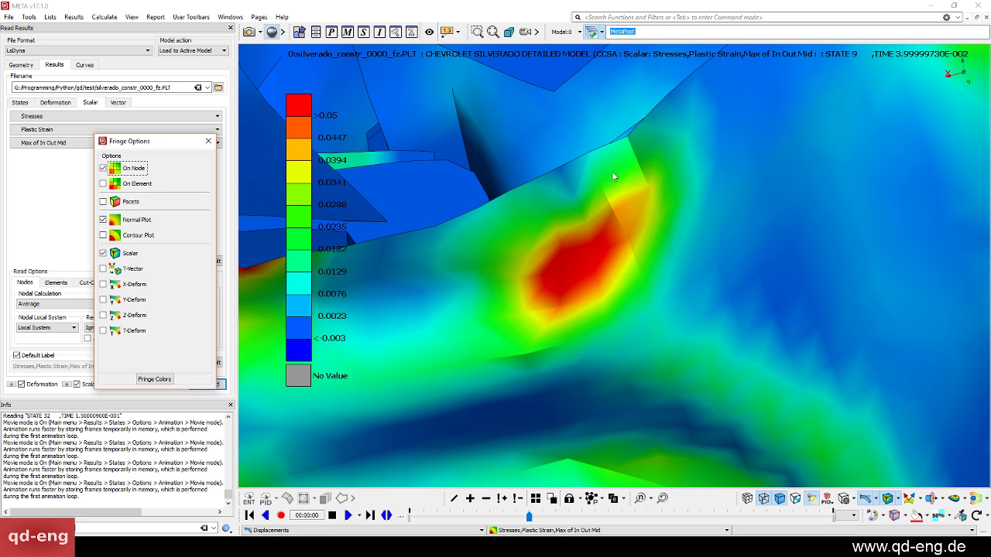
{"action": "right_click_drag", "start_coordinate": [613, 176], "coordinate": [517, 327], "text": "ctrl"}
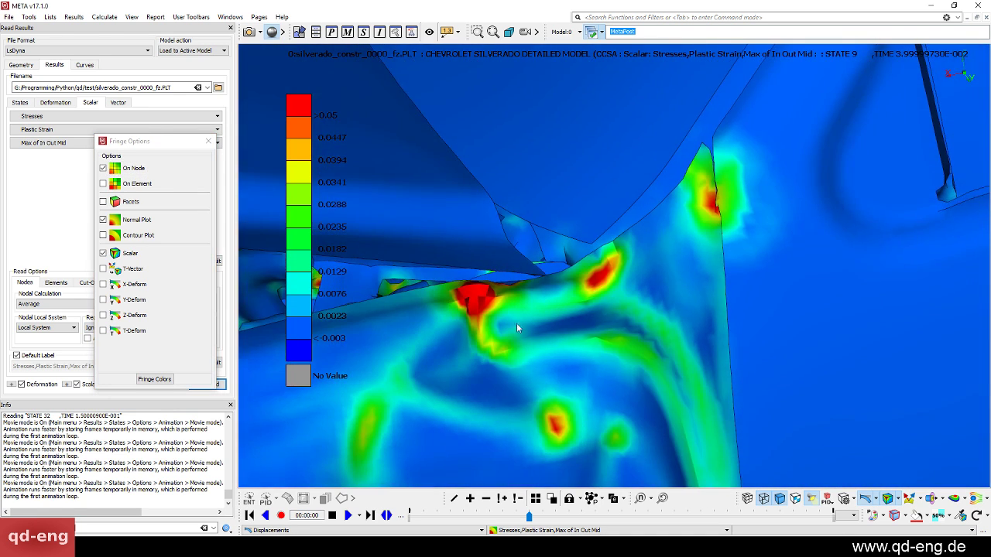
{"action": "left_click_drag", "start_coordinate": [516, 328], "coordinate": [595, 141], "text": "ctrl"}
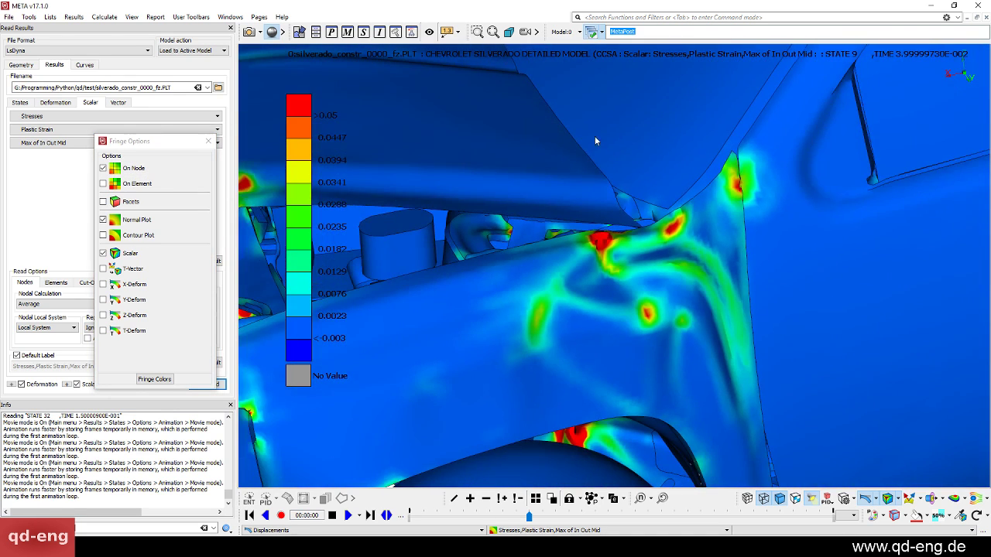
{"action": "left_click", "coordinate": [121, 184]}
{"action": "left_click_drag", "start_coordinate": [542, 309], "coordinate": [661, 102], "text": "ctrl"}
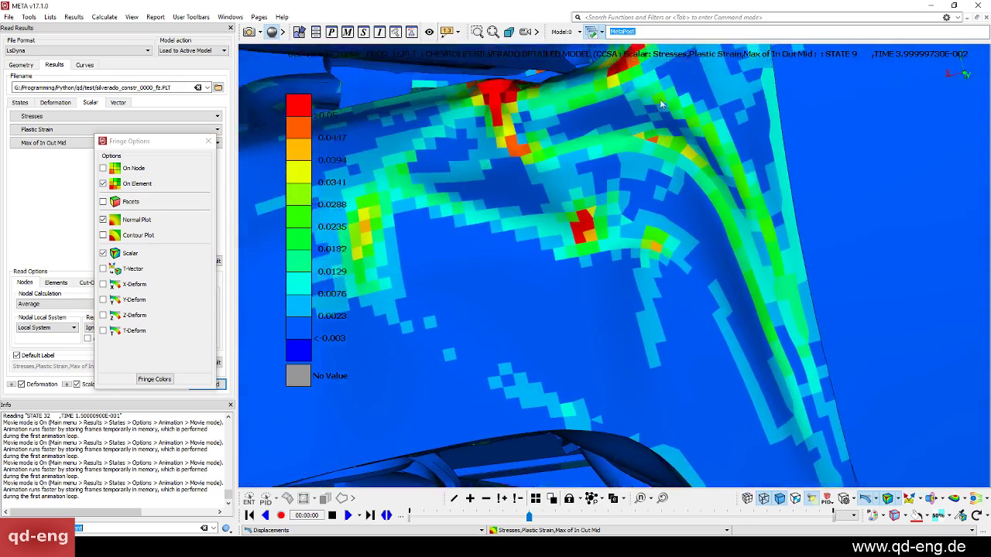
{"action": "right_click_drag", "start_coordinate": [661, 103], "coordinate": [615, 343], "text": "ctrl"}
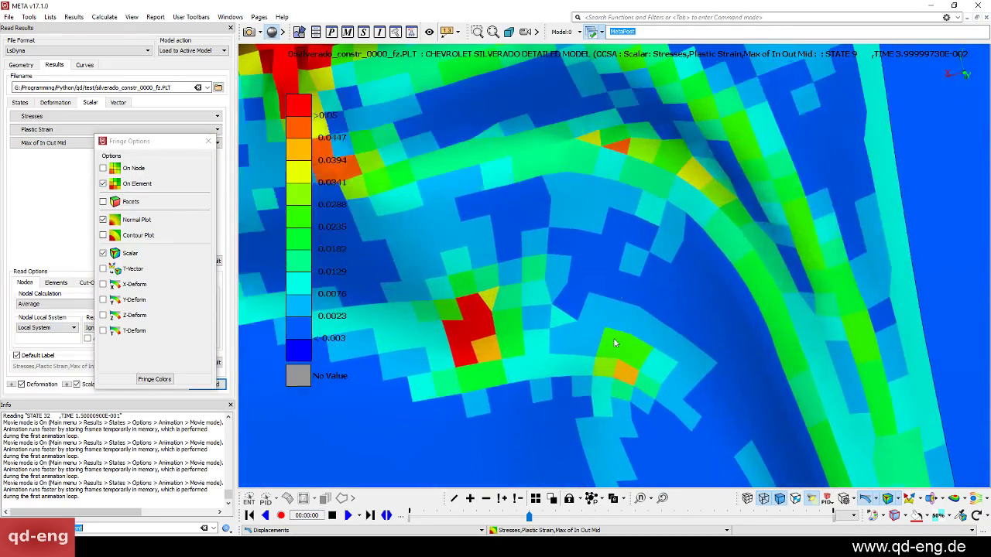
{"action": "left_click", "coordinate": [129, 168]}
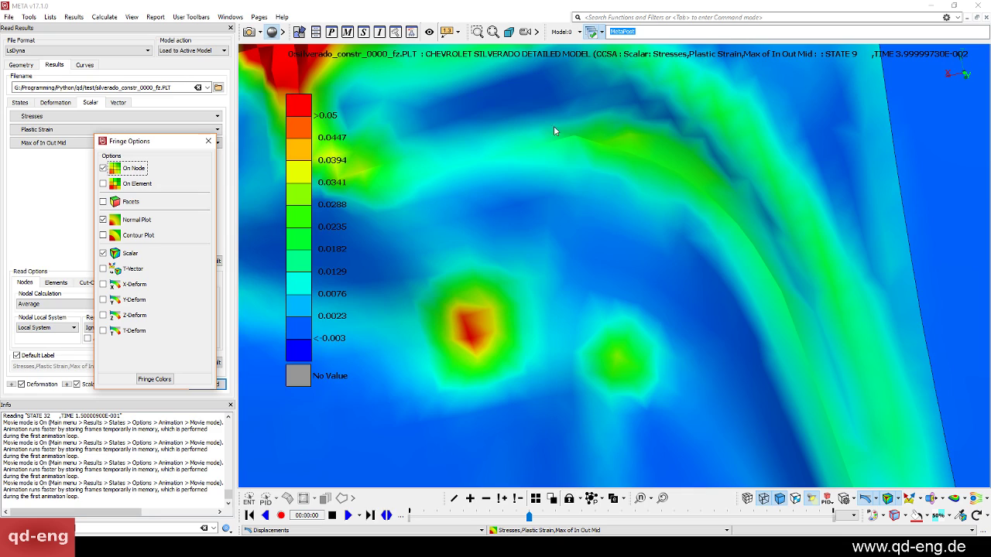
- Return the strain fringe to On Element and show the truck's entire crushed front end
{"action": "left_click", "coordinate": [133, 184]}
{"action": "left_click_drag", "start_coordinate": [395, 183], "coordinate": [625, 177], "text": "ctrl"}
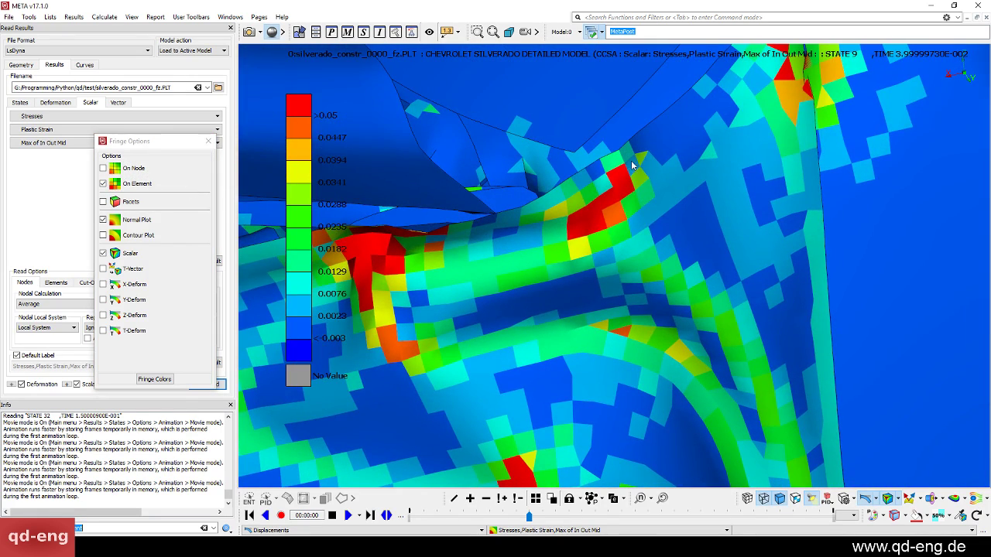
{"action": "left_click_drag", "start_coordinate": [628, 193], "coordinate": [549, 332], "text": "ctrl"}
{"action": "scroll", "coordinate": [604, 312], "scroll_direction": "down", "scroll_amount": 5}
{"action": "scroll", "coordinate": [549, 336], "scroll_direction": "down", "scroll_amount": 3}
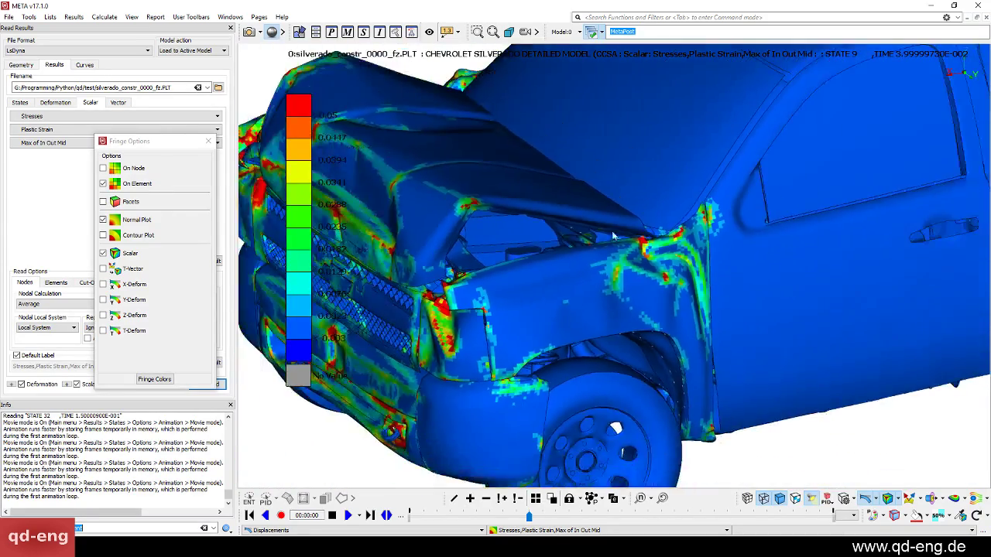
{"action": "left_click_drag", "start_coordinate": [612, 232], "coordinate": [509, 240], "text": "ctrl"}
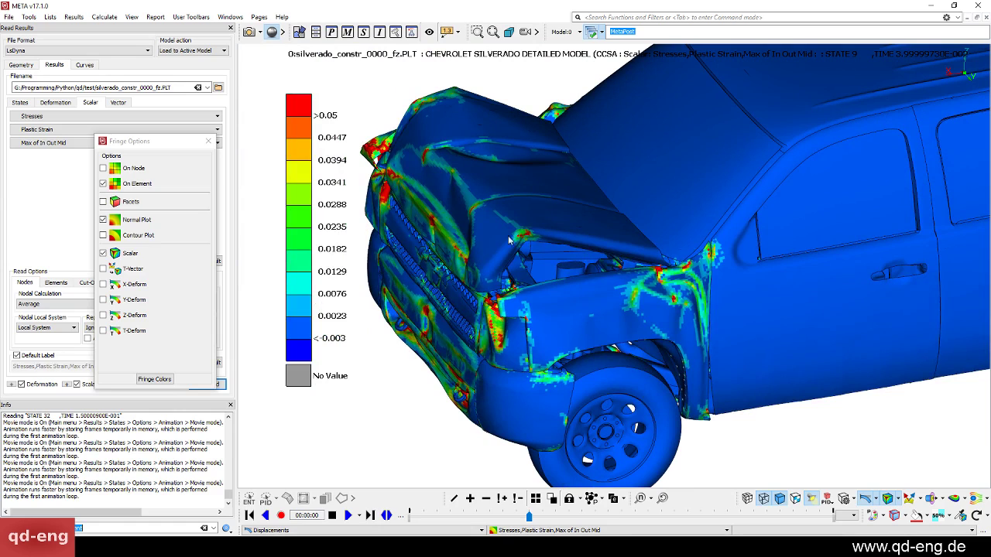
- Turn off the plastic strain fringe and show the deformed gray truck from its side, including the cab windows
{"action": "left_click", "coordinate": [865, 499]}
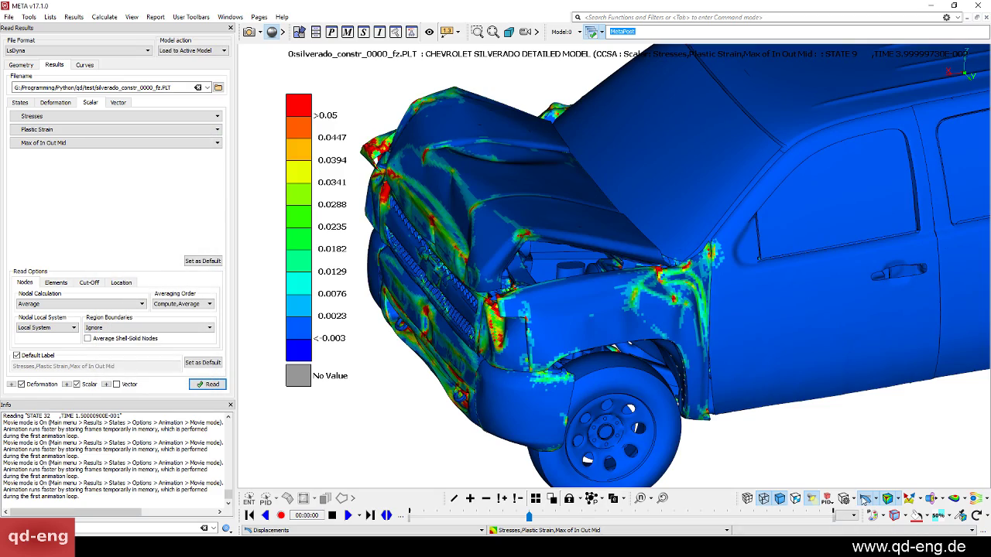
{"action": "left_click", "coordinate": [887, 499]}
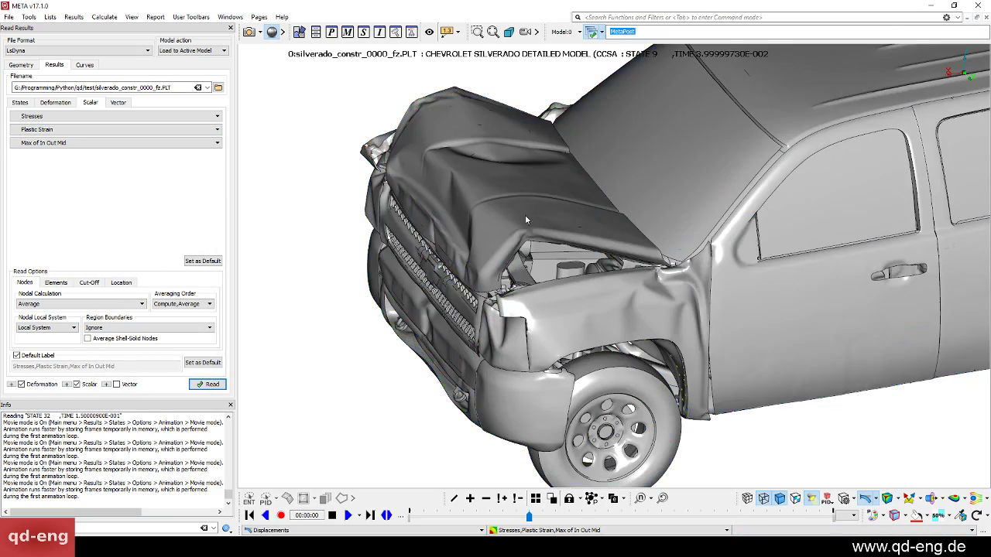
{"action": "mouse_move", "coordinate": [607, 342]}
{"action": "left_mouse_down", "text": "ctrl"}
{"action": "mouse_move", "coordinate": [726, 328]}
{"action": "mouse_move", "coordinate": [611, 335]}
{"action": "left_mouse_up", "text": "ctrl"}
{"action": "scroll", "coordinate": [658, 331], "scroll_direction": "down", "scroll_amount": 2}
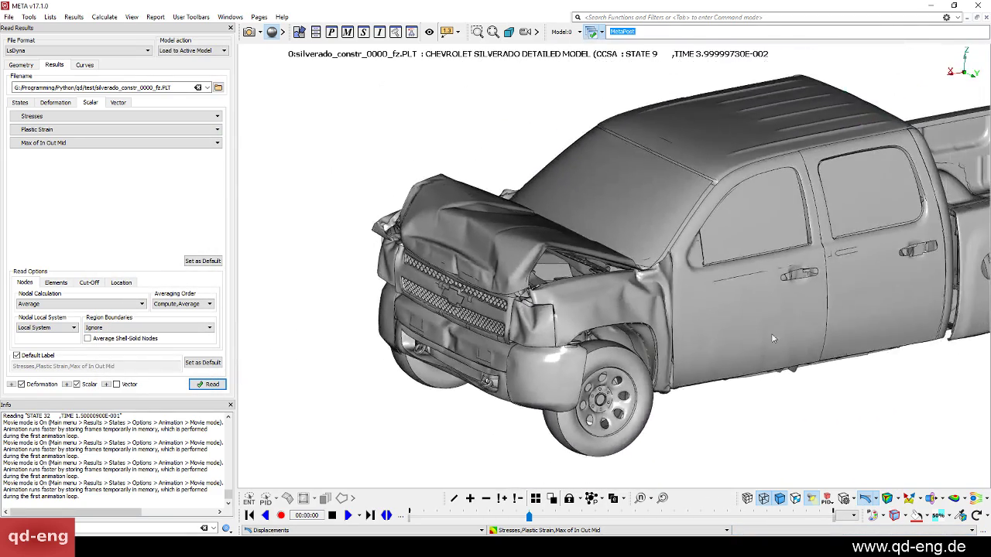
{"action": "middle_click_drag", "start_coordinate": [771, 338], "coordinate": [595, 342], "text": "ctrl"}
{"action": "left_click_drag", "start_coordinate": [596, 341], "coordinate": [565, 322], "text": "ctrl"}
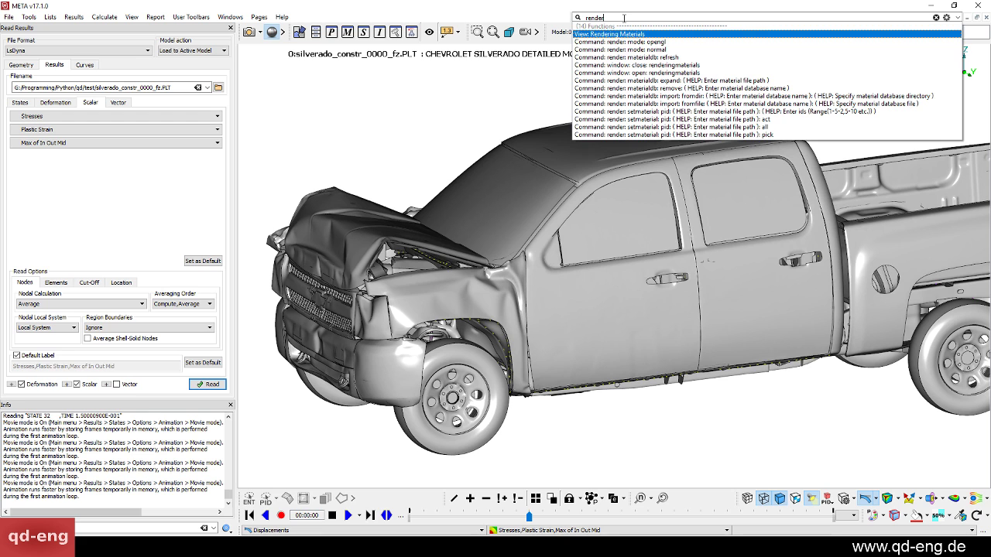
- Open Rendering Materials through a search for "render", then move and narrow its window to uncover the truck
{"action": "key", "text": "Up"}
{"action": "key", "text": "Return"}
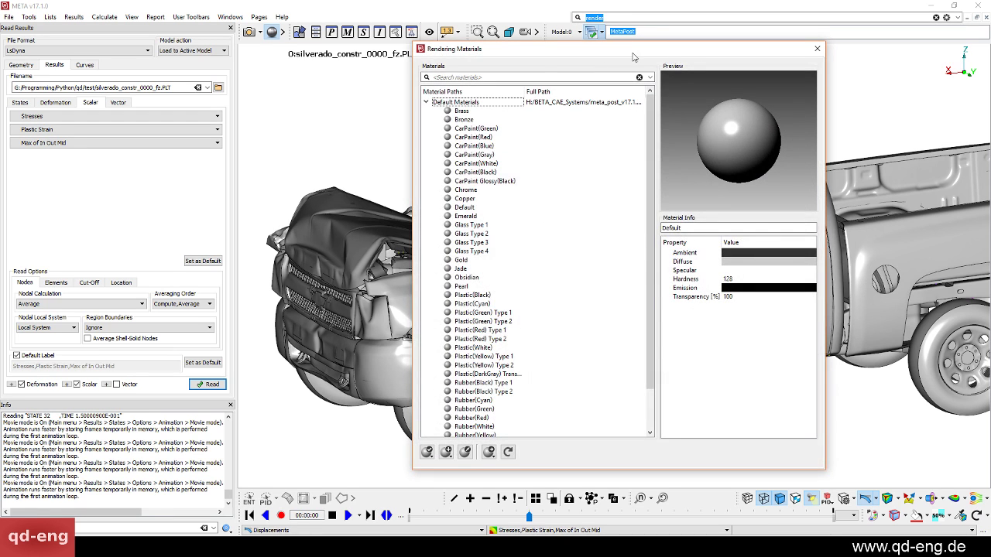
{"action": "left_click_drag", "start_coordinate": [633, 56], "coordinate": [265, 62]}
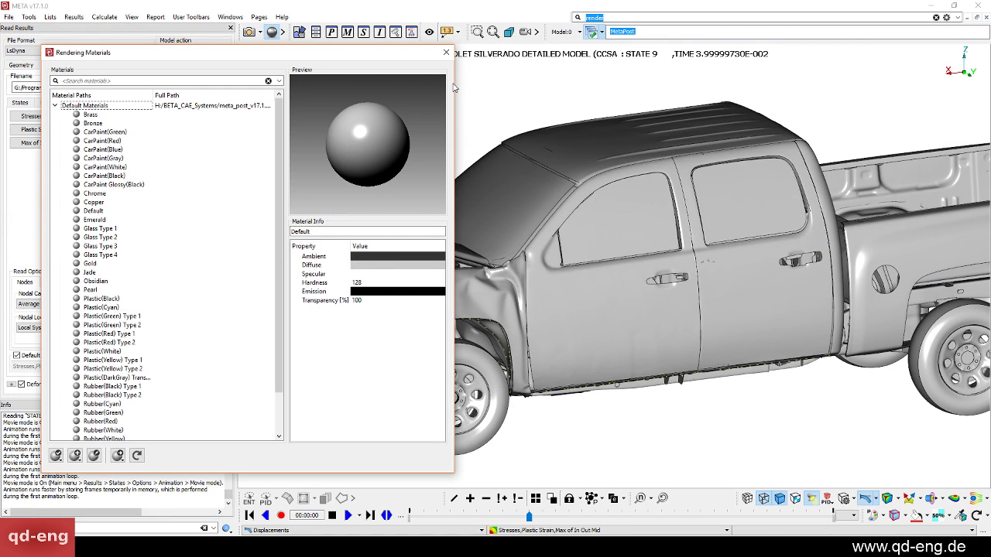
{"action": "left_click_drag", "start_coordinate": [453, 87], "coordinate": [374, 109]}
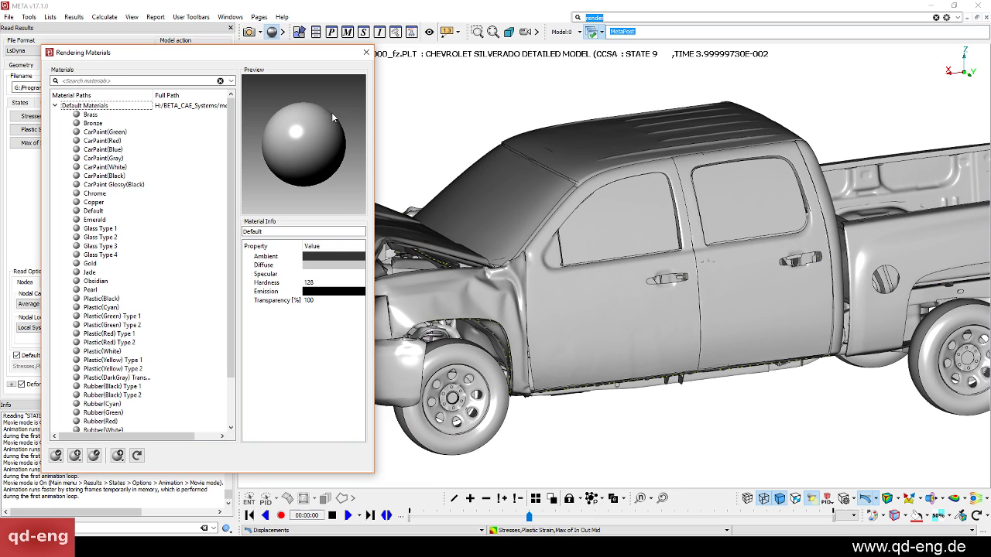
- Apply the Glass Type 3 rendering material to the cab's side windows and windshield
{"action": "left_click", "coordinate": [120, 247]}
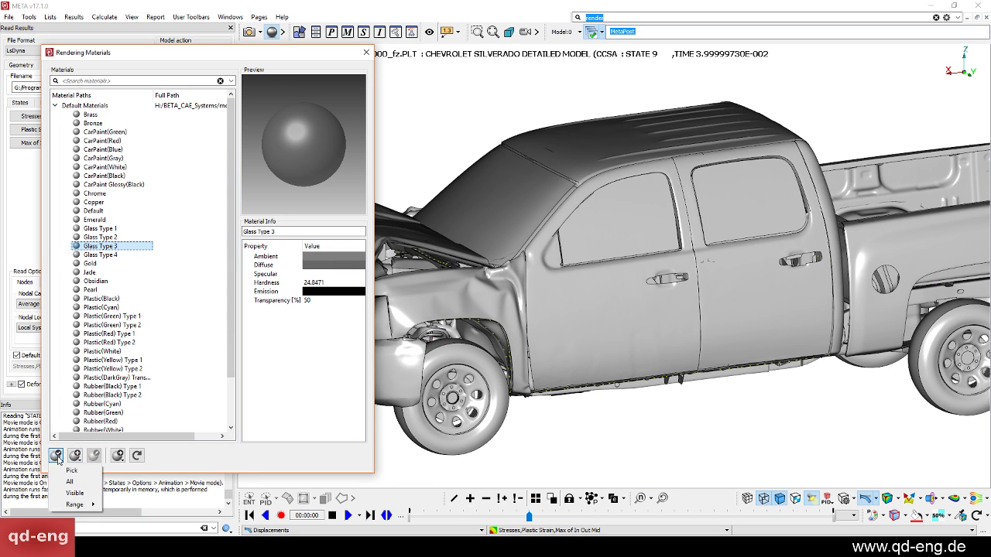
{"action": "left_click", "coordinate": [591, 227]}
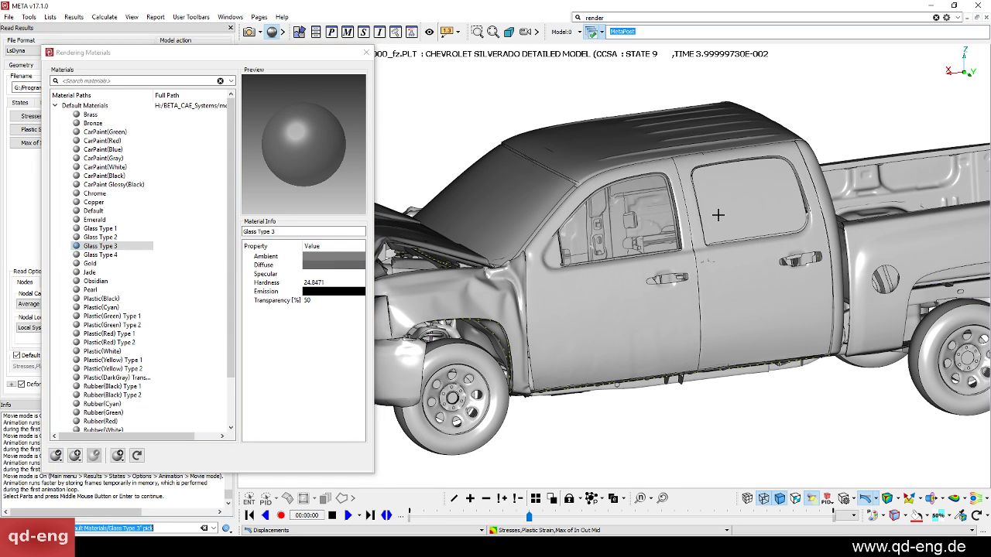
{"action": "left_click", "coordinate": [718, 216]}
{"action": "left_click", "coordinate": [533, 205]}
{"action": "left_click_drag", "start_coordinate": [534, 205], "coordinate": [821, 285], "text": "ctrl"}
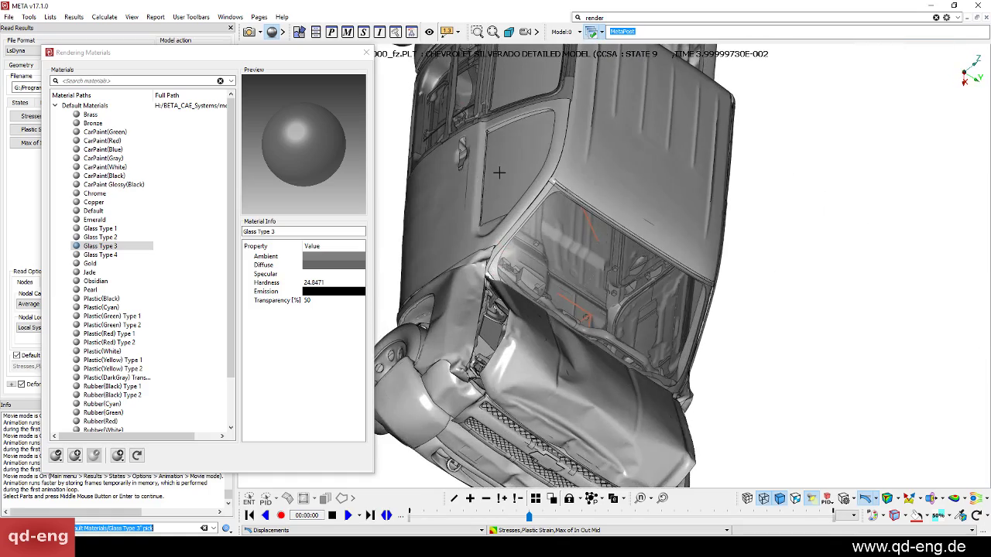
{"action": "left_click_drag", "start_coordinate": [525, 96], "coordinate": [646, 302], "text": "ctrl"}
{"action": "left_click", "coordinate": [628, 243]}
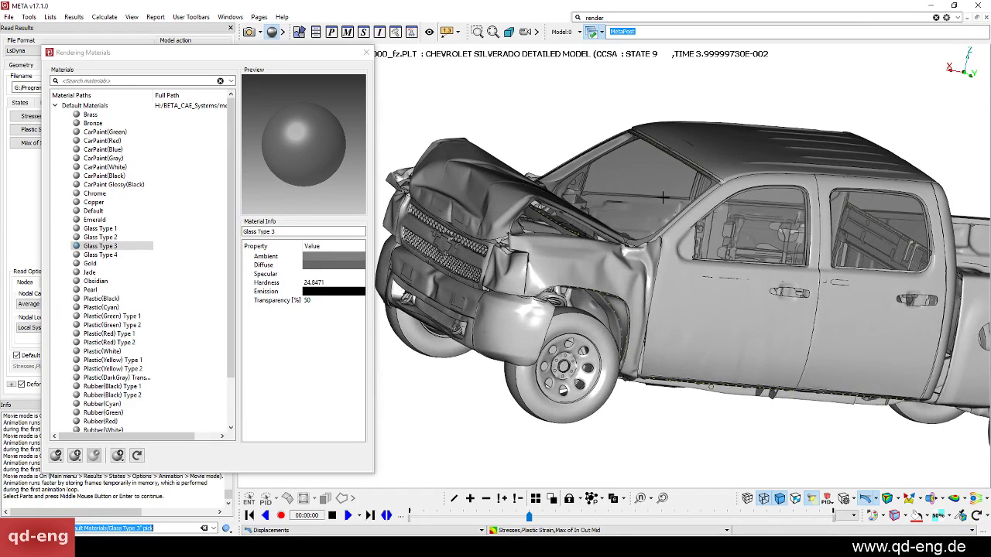
- Apply the CarPaint(Red) material to the roof and the driver-side doors, front fender, bed and bumper corner
{"action": "left_click", "coordinate": [116, 176]}
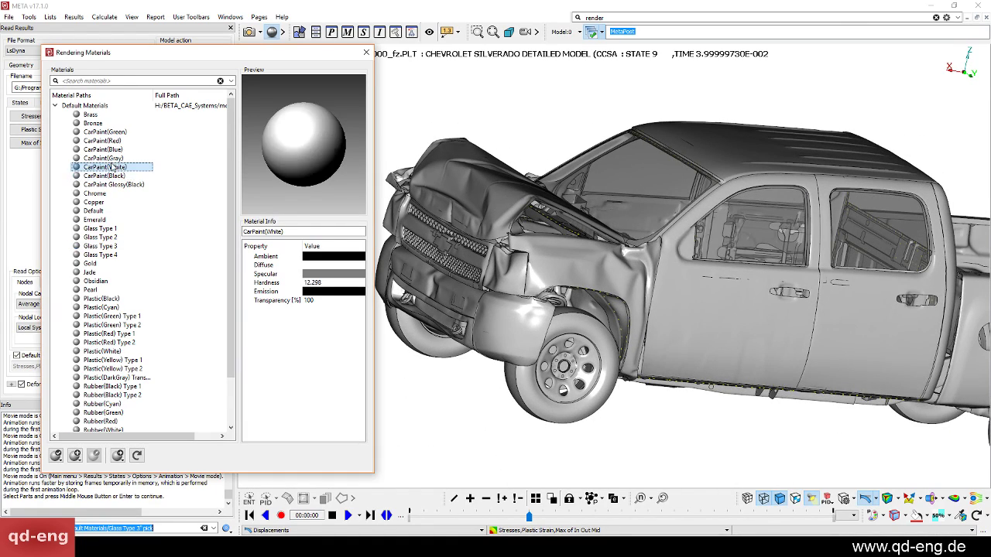
{"action": "left_click", "coordinate": [109, 149]}
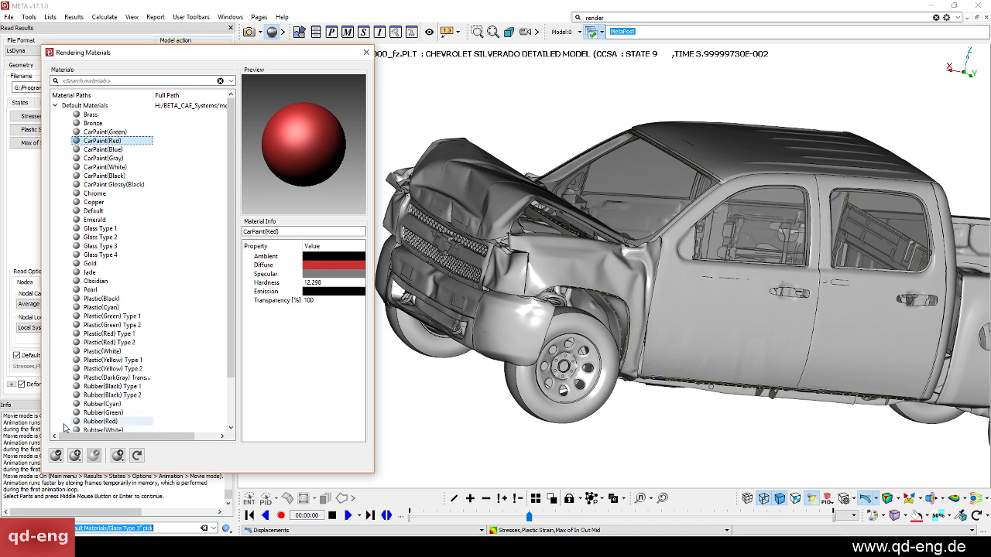
{"action": "left_click", "coordinate": [755, 322]}
{"action": "left_click", "coordinate": [608, 285]}
{"action": "left_click", "coordinate": [842, 328]}
{"action": "left_click_drag", "start_coordinate": [855, 221], "coordinate": [610, 144], "text": "ctrl"}
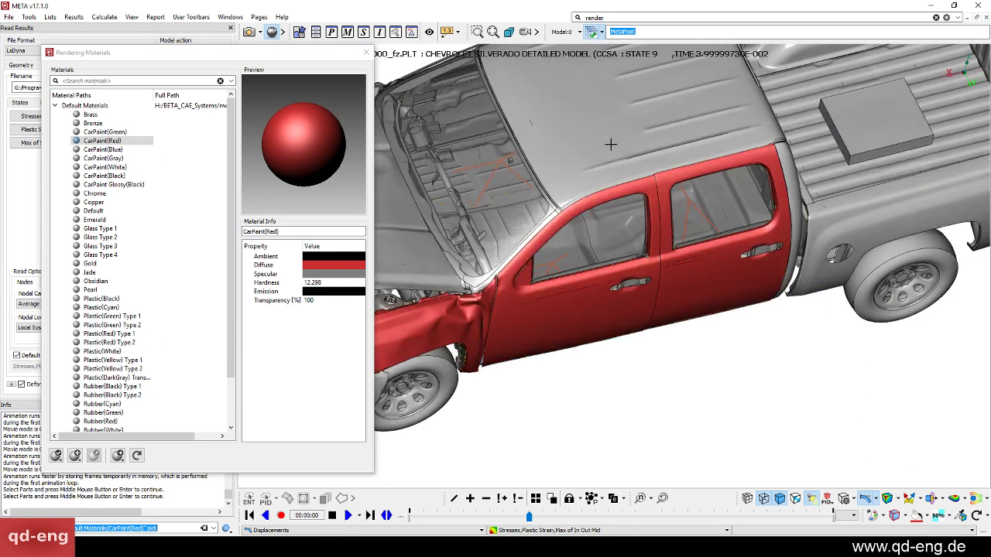
{"action": "left_click", "coordinate": [610, 144]}
{"action": "left_click_drag", "start_coordinate": [863, 220], "coordinate": [584, 370], "text": "ctrl"}
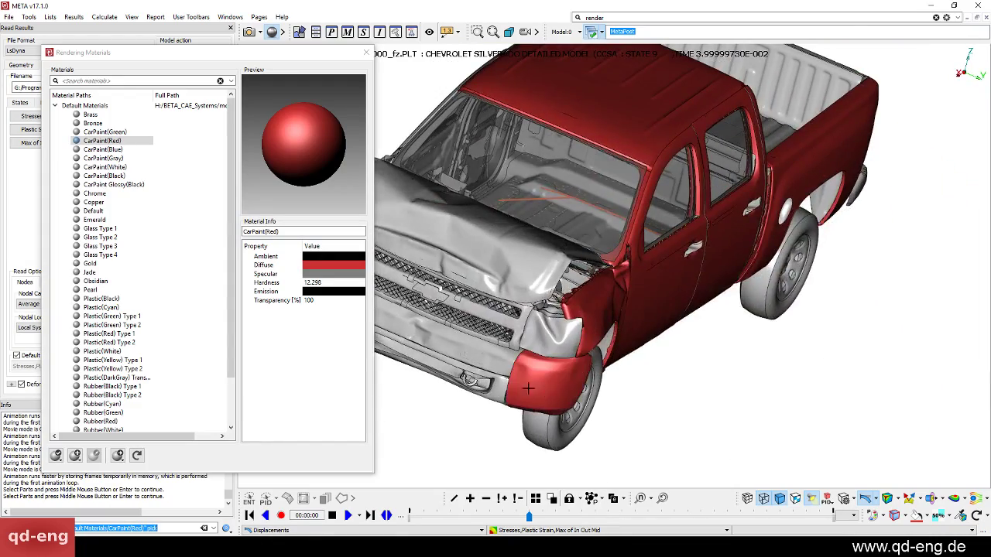
{"action": "left_click_drag", "start_coordinate": [528, 388], "coordinate": [607, 329], "text": "ctrl"}
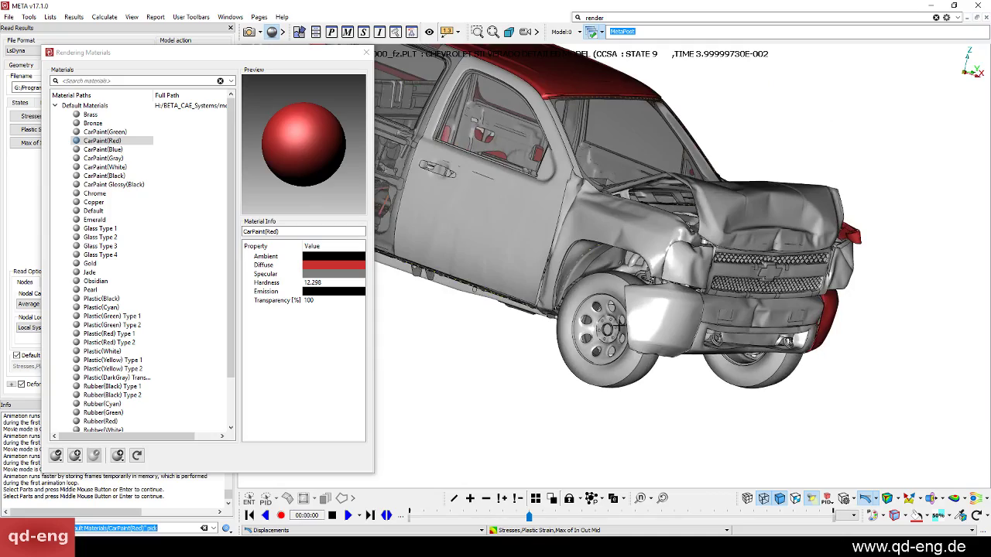
- Apply CarPaint(Red) to the crushed hood and to the front fender and doors on the passenger side
{"action": "left_click", "coordinate": [654, 250]}
{"action": "left_click", "coordinate": [723, 216]}
{"action": "left_click_drag", "start_coordinate": [723, 216], "coordinate": [566, 297], "text": "ctrl"}
{"action": "middle_click_drag", "start_coordinate": [689, 78], "coordinate": [876, 90], "text": "ctrl"}
{"action": "left_click", "coordinate": [683, 263]}
{"action": "middle_click_drag", "start_coordinate": [683, 263], "coordinate": [812, 317], "text": "ctrl"}
{"action": "left_click_drag", "start_coordinate": [619, 325], "coordinate": [709, 244], "text": "ctrl"}
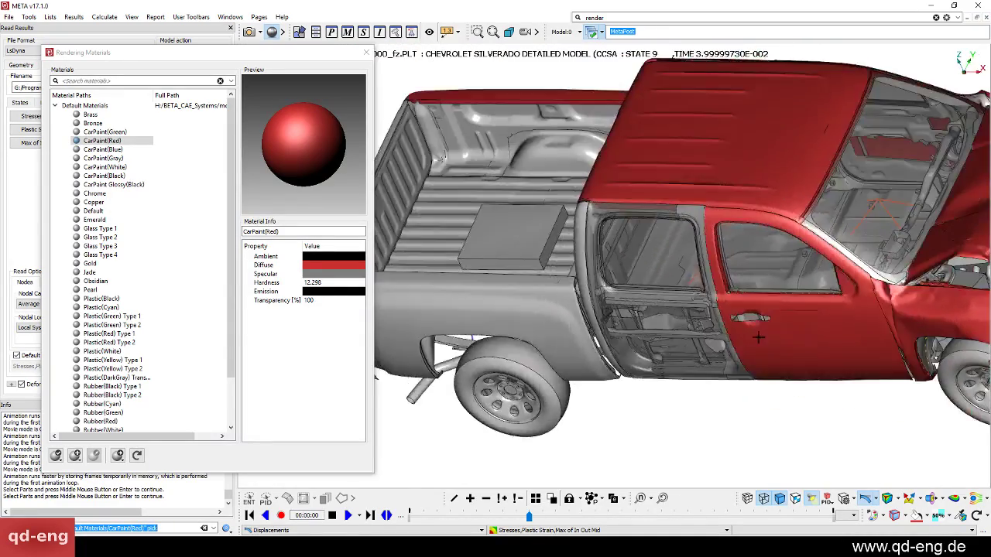
{"action": "middle_click_drag", "start_coordinate": [709, 243], "coordinate": [709, 322], "text": "ctrl"}
{"action": "left_click_drag", "start_coordinate": [690, 338], "coordinate": [750, 317], "text": "ctrl"}
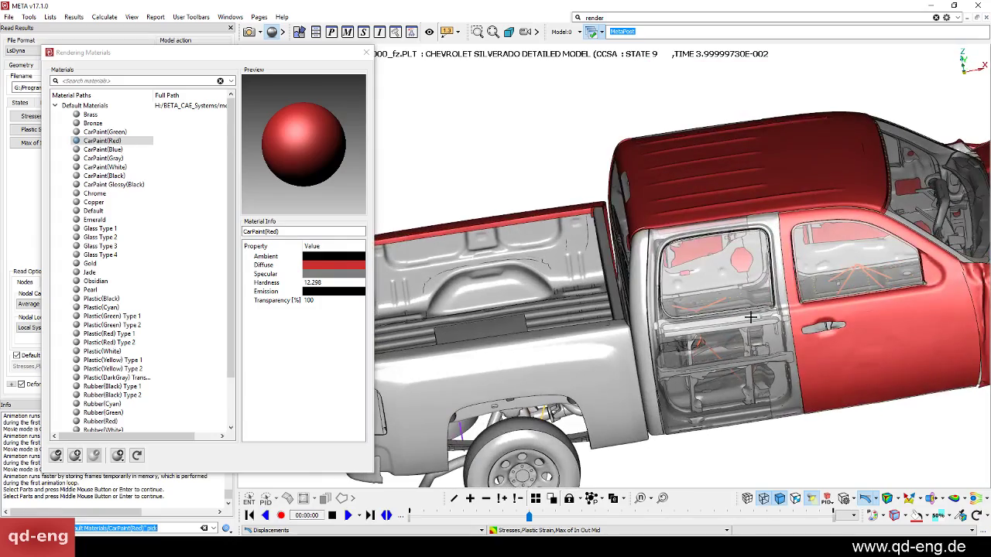
{"action": "left_click", "coordinate": [729, 352]}
- Examine the red-painted truck from several angles, including a close-up of the crushed hood and grille
{"action": "left_click_drag", "start_coordinate": [729, 351], "coordinate": [554, 357], "text": "ctrl"}
{"action": "middle_click_drag", "start_coordinate": [854, 372], "coordinate": [728, 394], "text": "ctrl"}
{"action": "scroll", "coordinate": [728, 394], "scroll_direction": "up", "scroll_amount": 4}
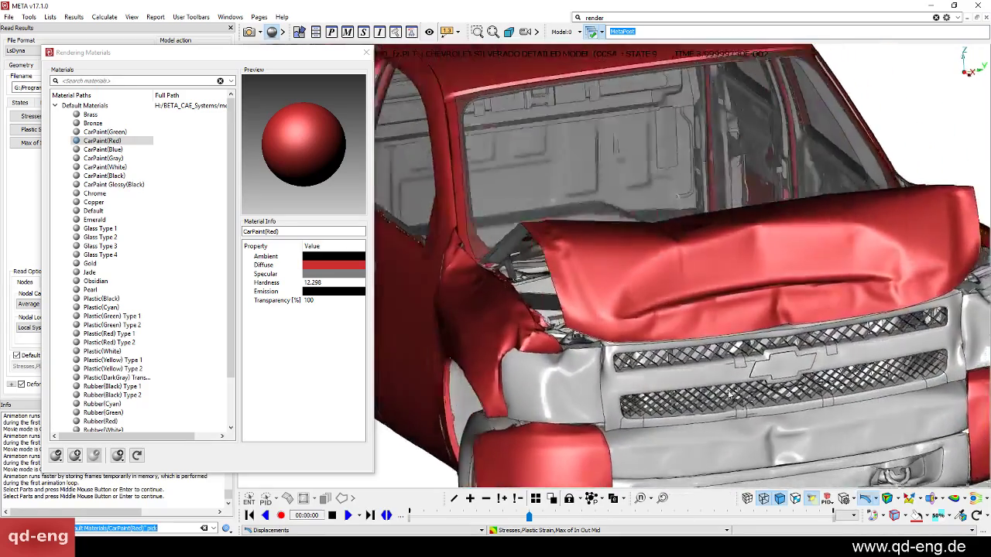
{"action": "left_click_drag", "start_coordinate": [729, 393], "coordinate": [780, 178], "text": "ctrl"}
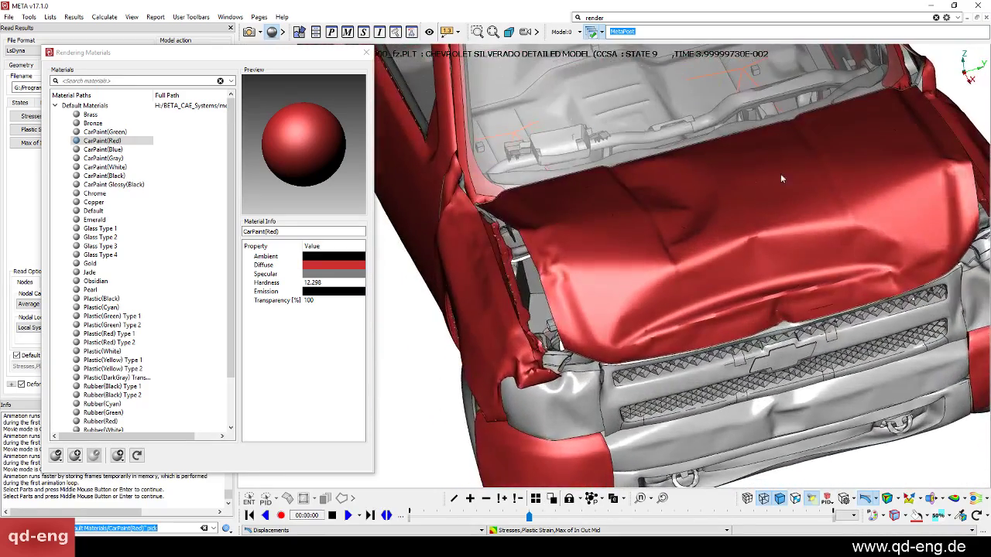
{"action": "left_click_drag", "start_coordinate": [709, 208], "coordinate": [715, 290], "text": "ctrl"}
{"action": "left_click_drag", "start_coordinate": [657, 183], "coordinate": [673, 261], "text": "ctrl"}
{"action": "right_click_drag", "start_coordinate": [673, 260], "coordinate": [777, 308], "text": "ctrl"}
{"action": "left_click_drag", "start_coordinate": [777, 308], "coordinate": [777, 232], "text": "ctrl"}
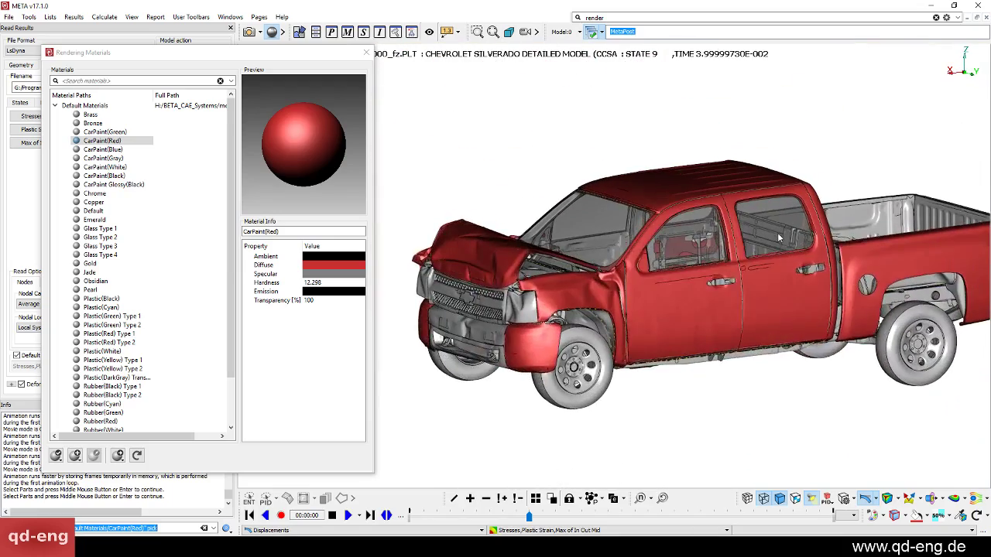
{"action": "left_click_drag", "start_coordinate": [710, 336], "coordinate": [609, 123], "text": "ctrl"}
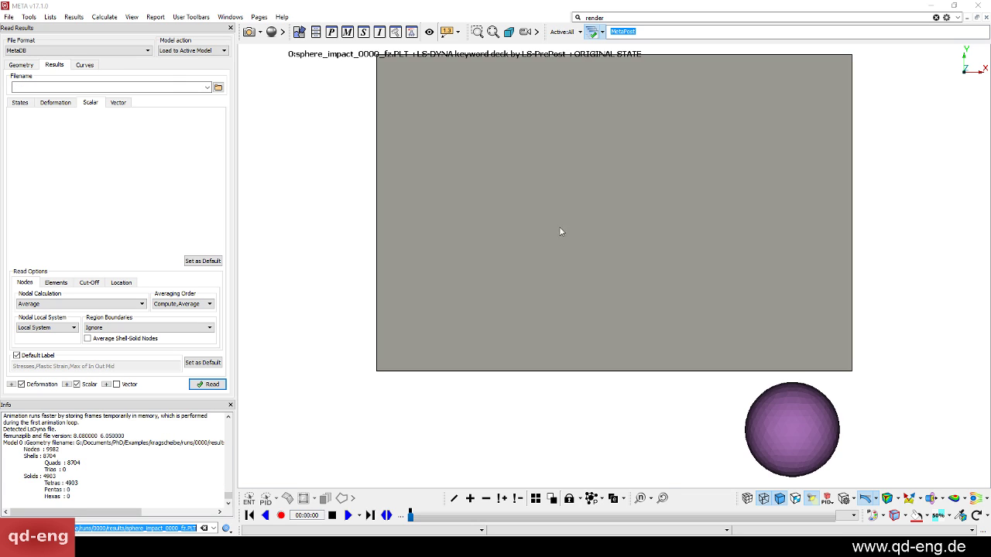
- Load the sphere impact results file with states 1-102 selected and Displacements as the deformation
{"action": "middle_click_drag", "start_coordinate": [662, 245], "coordinate": [616, 267], "text": "ctrl"}
{"action": "left_click_drag", "start_coordinate": [616, 266], "coordinate": [486, 291], "text": "ctrl"}
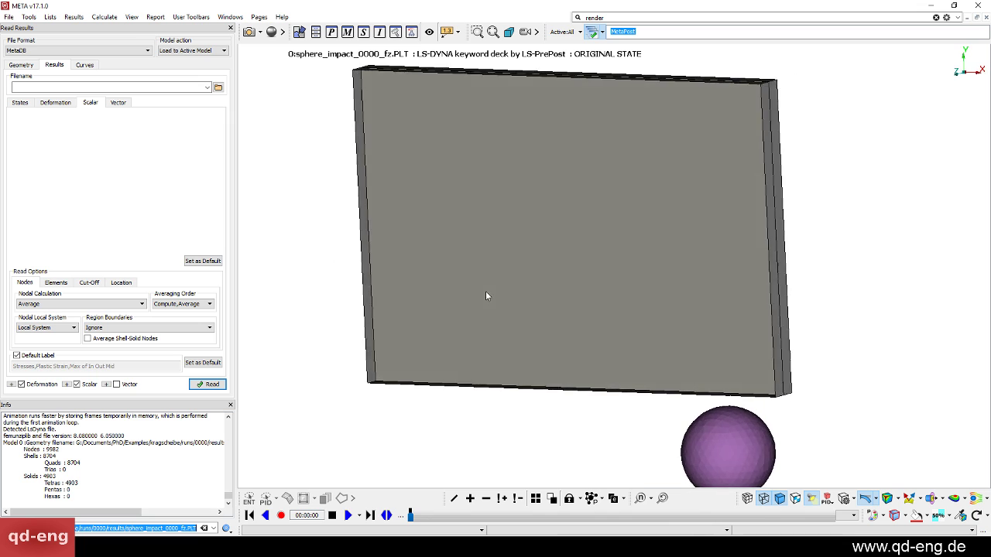
{"action": "right_click_drag", "start_coordinate": [485, 291], "coordinate": [509, 196], "text": "ctrl"}
{"action": "left_click_drag", "start_coordinate": [594, 253], "coordinate": [655, 271], "text": "ctrl"}
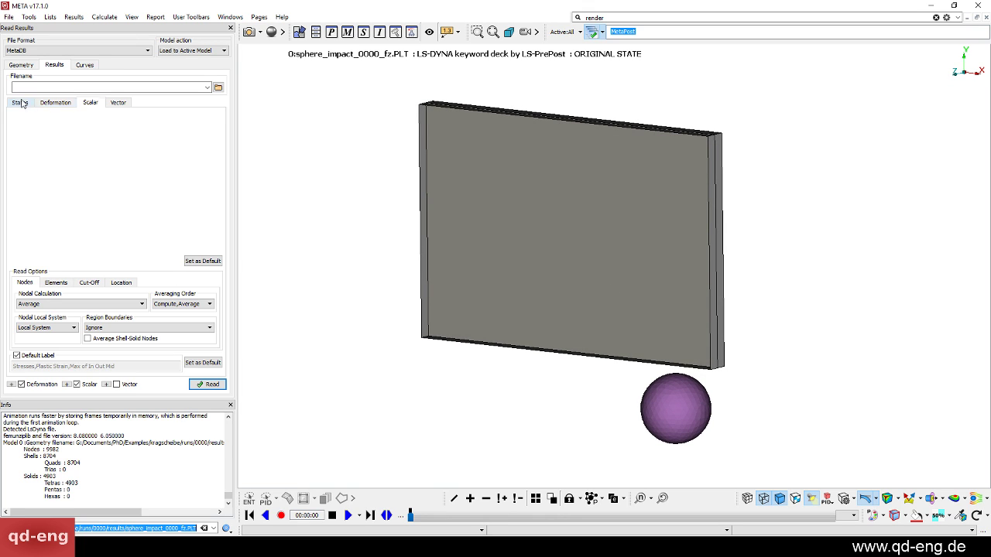
{"action": "left_click", "coordinate": [21, 65]}
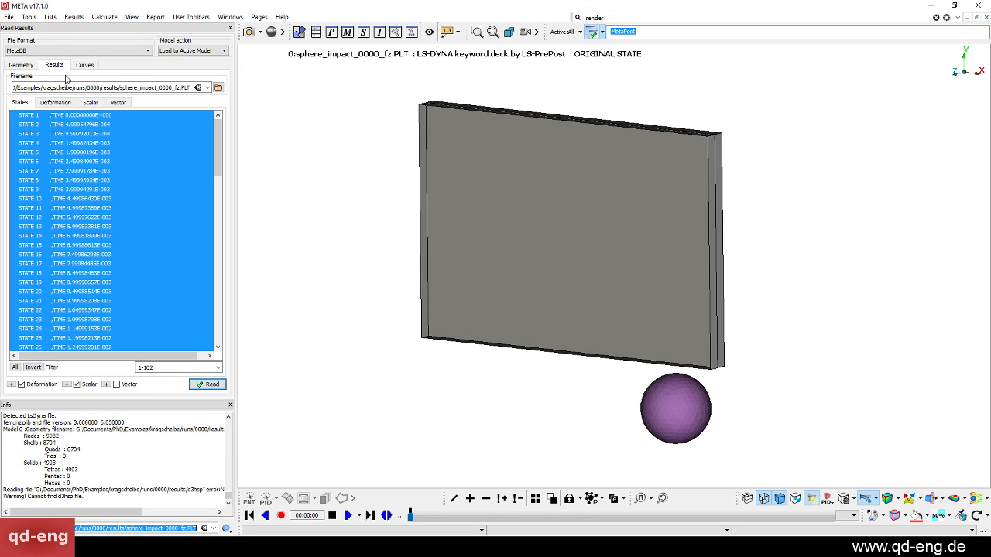
{"action": "left_click", "coordinate": [55, 102]}
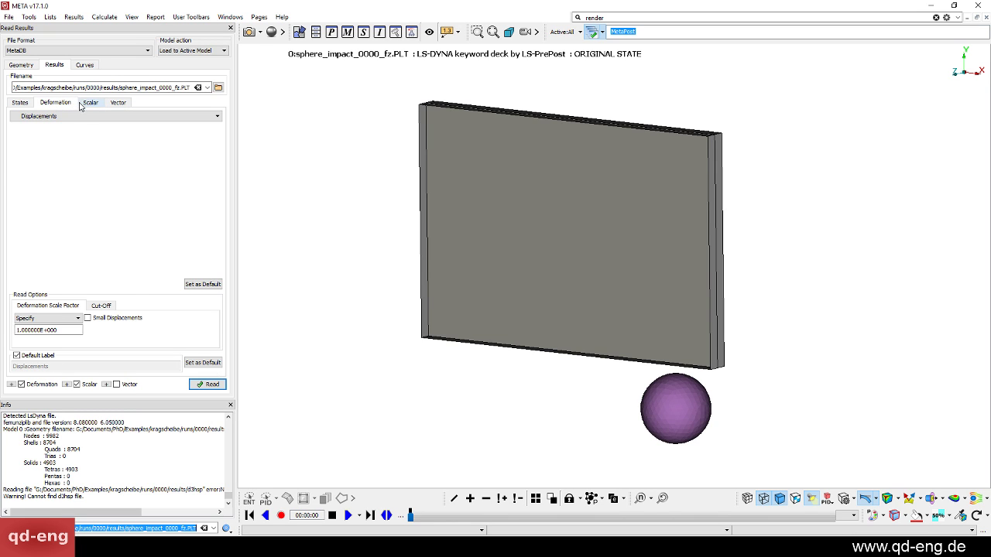
- Read the results with Plastic Strain as the scalar and Major Principal stress, Max of In Out Mid, as the vector
{"action": "left_click", "coordinate": [90, 103]}
{"action": "left_click", "coordinate": [56, 134]}
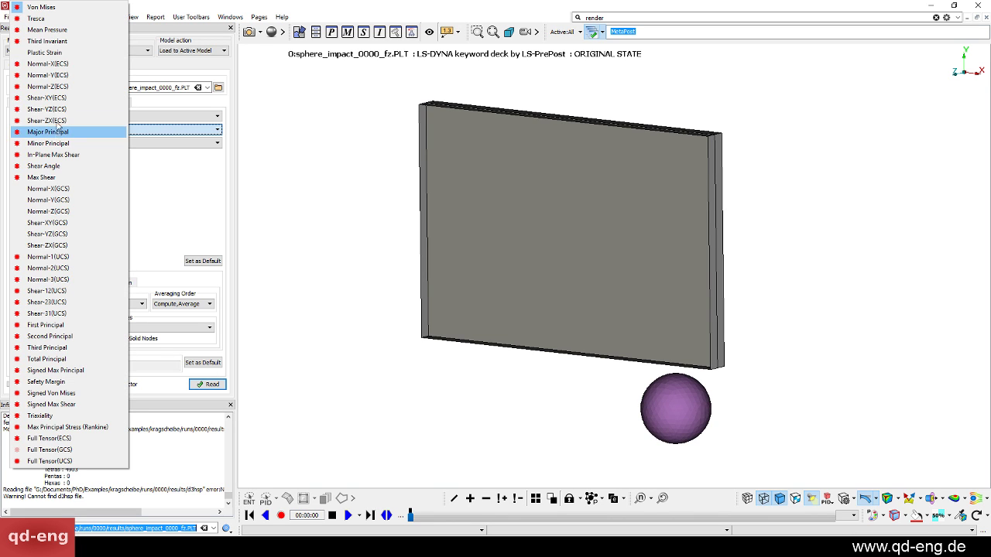
{"action": "left_click", "coordinate": [46, 60]}
{"action": "left_click", "coordinate": [116, 102]}
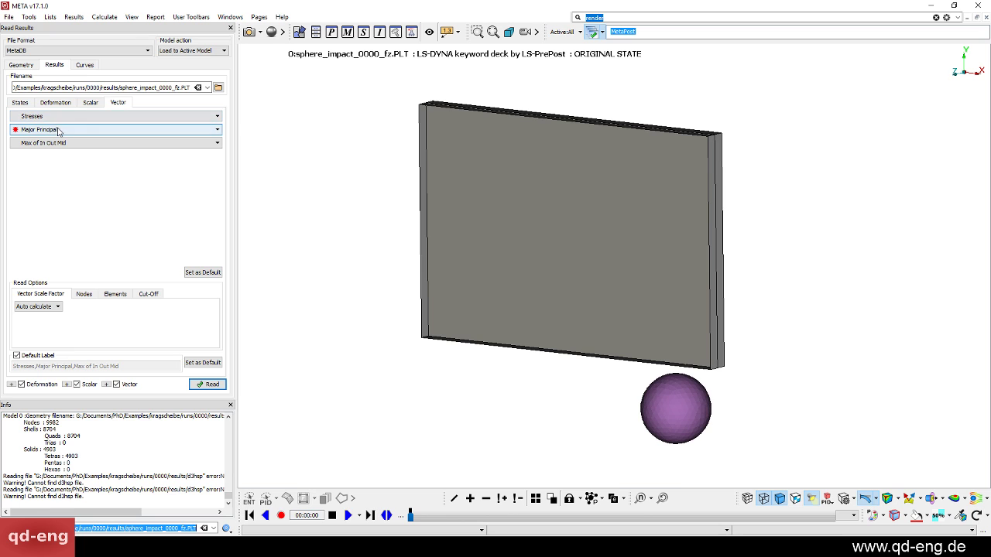
{"action": "left_click", "coordinate": [203, 384]}
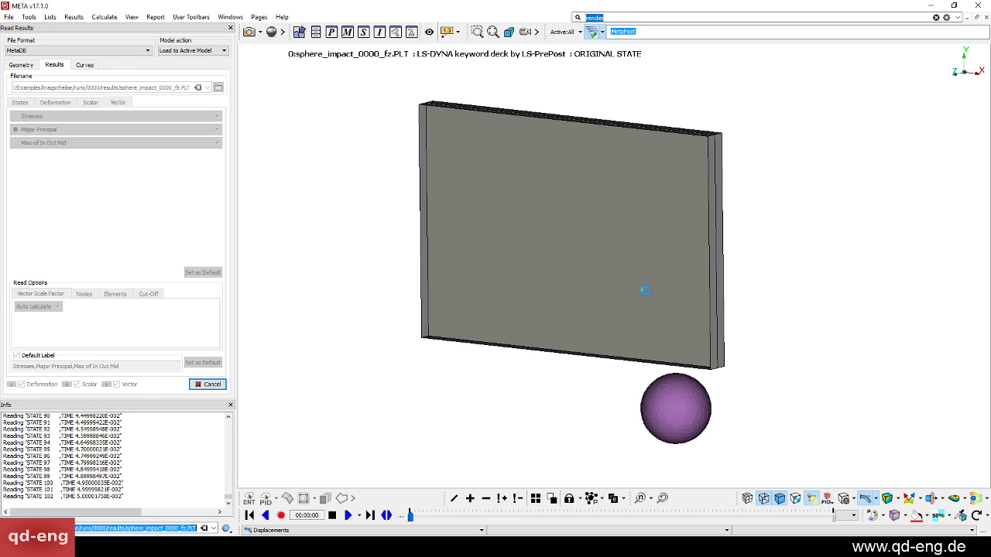
- Advance the sphere impact animation to state 63
{"action": "mouse_move", "coordinate": [611, 274]}
{"action": "left_mouse_down", "text": "ctrl"}
{"action": "mouse_move", "coordinate": [569, 262]}
{"action": "mouse_move", "coordinate": [634, 279]}
{"action": "mouse_move", "coordinate": [593, 272]}
{"action": "mouse_move", "coordinate": [601, 278]}
{"action": "mouse_move", "coordinate": [594, 258]}
{"action": "mouse_move", "coordinate": [612, 267]}
{"action": "mouse_move", "coordinate": [602, 264]}
{"action": "left_mouse_up", "text": "ctrl"}
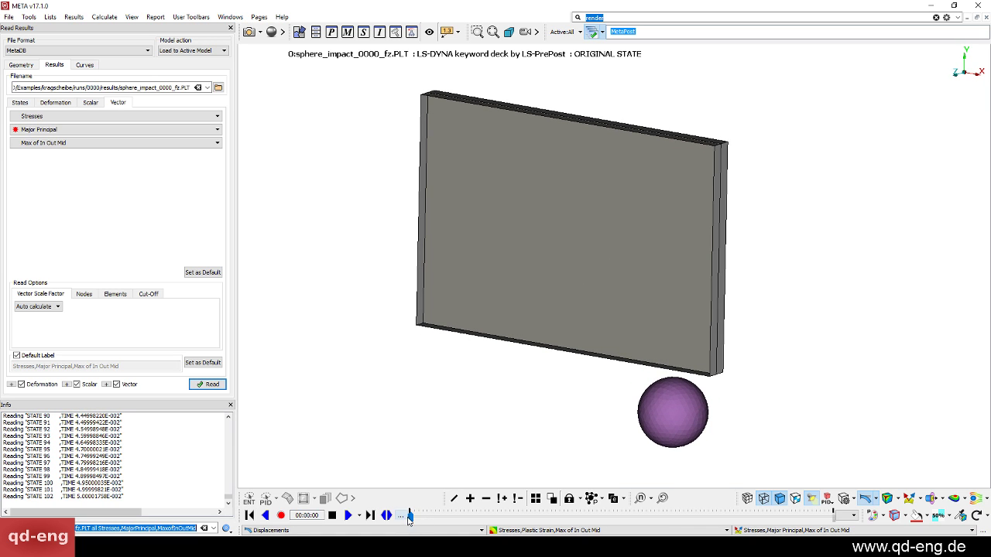
{"action": "mouse_move", "coordinate": [410, 516]}
{"action": "left_mouse_down"}
{"action": "mouse_move", "coordinate": [534, 520]}
{"action": "mouse_move", "coordinate": [410, 519]}
{"action": "left_mouse_up"}
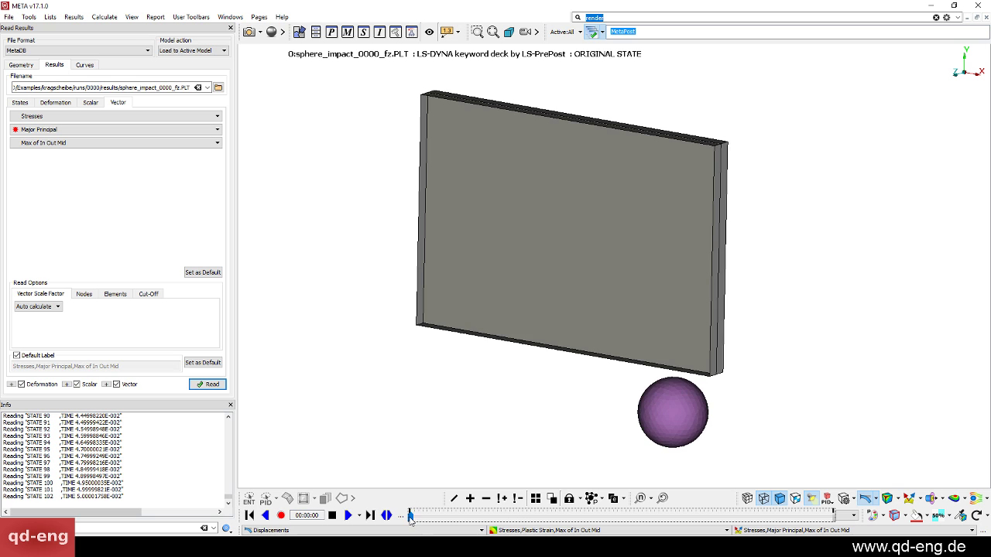
{"action": "left_click_drag", "start_coordinate": [410, 517], "coordinate": [670, 517]}
{"action": "left_click_drag", "start_coordinate": [597, 460], "coordinate": [601, 315], "text": "ctrl"}
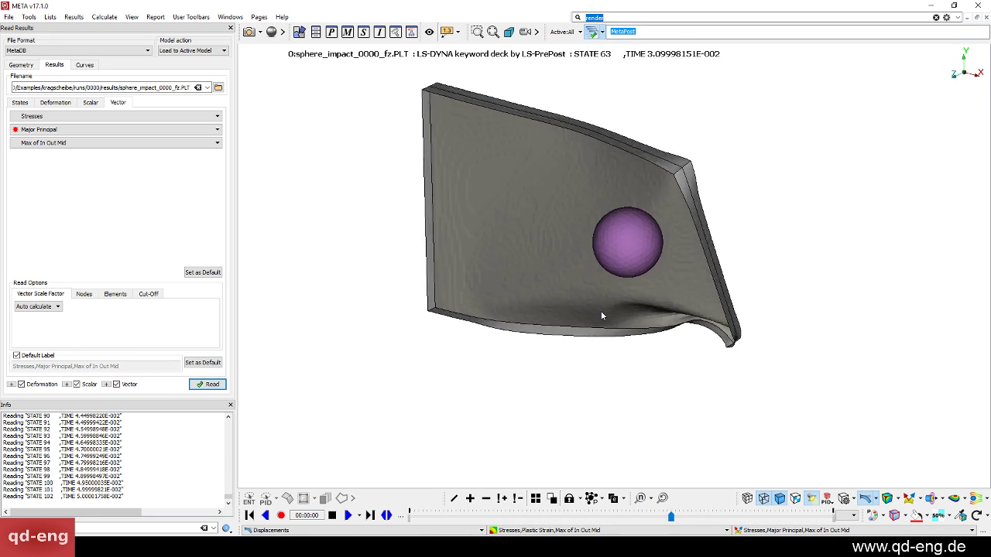
- Erase the sphere from the display, leaving only the deformed plate
{"action": "middle_click_drag", "start_coordinate": [601, 314], "coordinate": [588, 402], "text": "ctrl"}
{"action": "left_click", "coordinate": [486, 497]}
{"action": "left_click", "coordinate": [646, 276]}
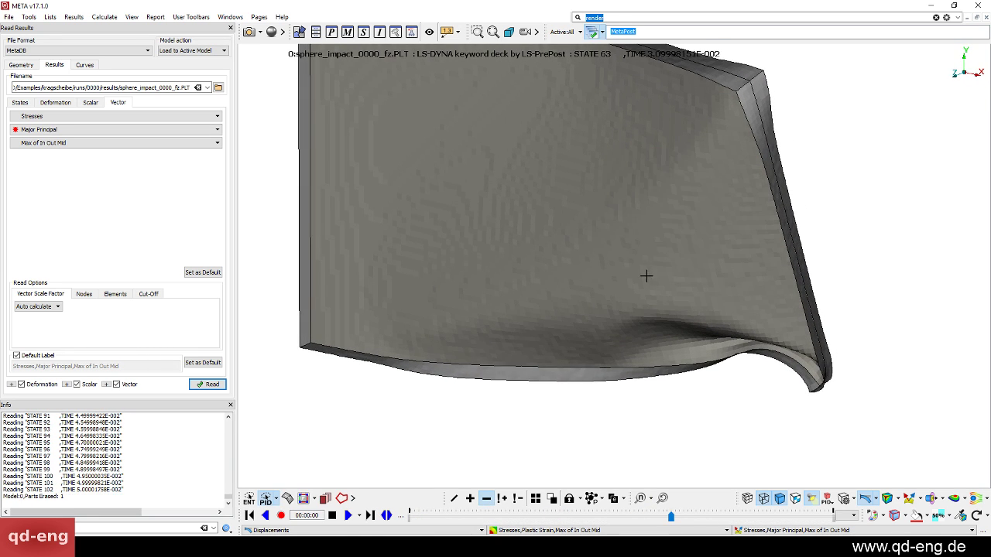
{"action": "left_click_drag", "start_coordinate": [646, 275], "coordinate": [686, 223], "text": "ctrl"}
{"action": "middle_click", "coordinate": [686, 223]}
- Display the major principal stresses as a vector fringe on the deformed plate
{"action": "left_click_drag", "start_coordinate": [504, 386], "coordinate": [515, 289], "text": "ctrl"}
{"action": "middle_click_drag", "start_coordinate": [511, 325], "coordinate": [559, 230], "text": "ctrl"}
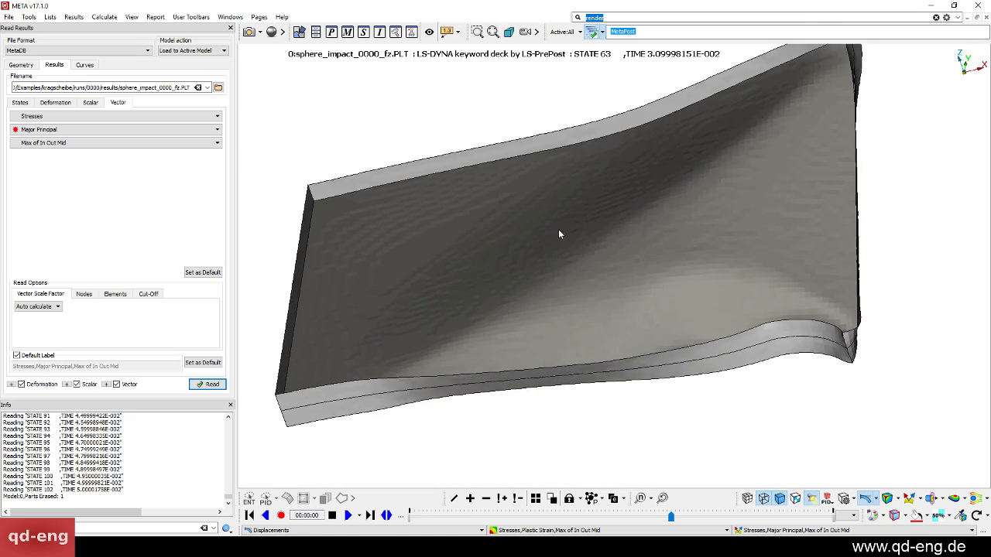
{"action": "left_click_drag", "start_coordinate": [559, 234], "coordinate": [743, 360], "text": "ctrl"}
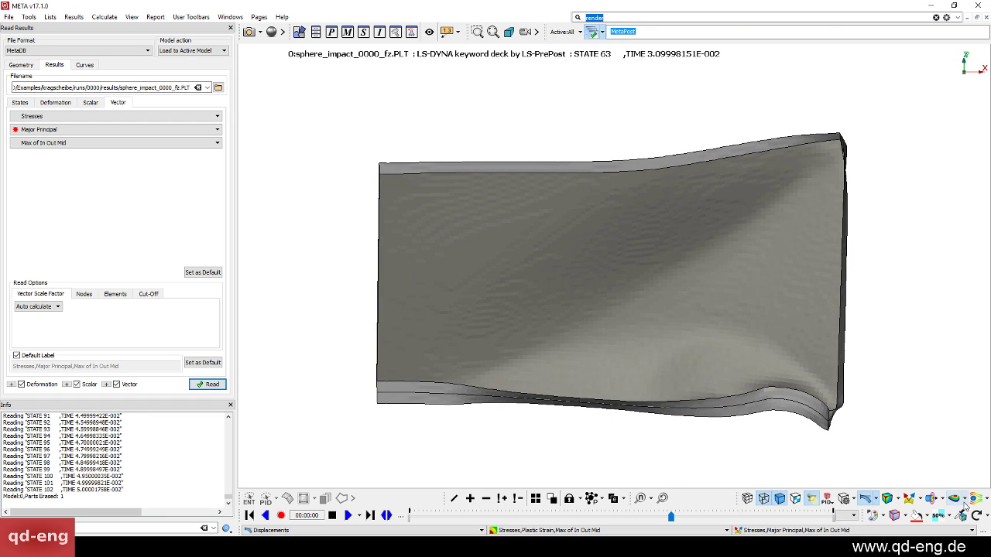
{"action": "left_click", "coordinate": [908, 499]}
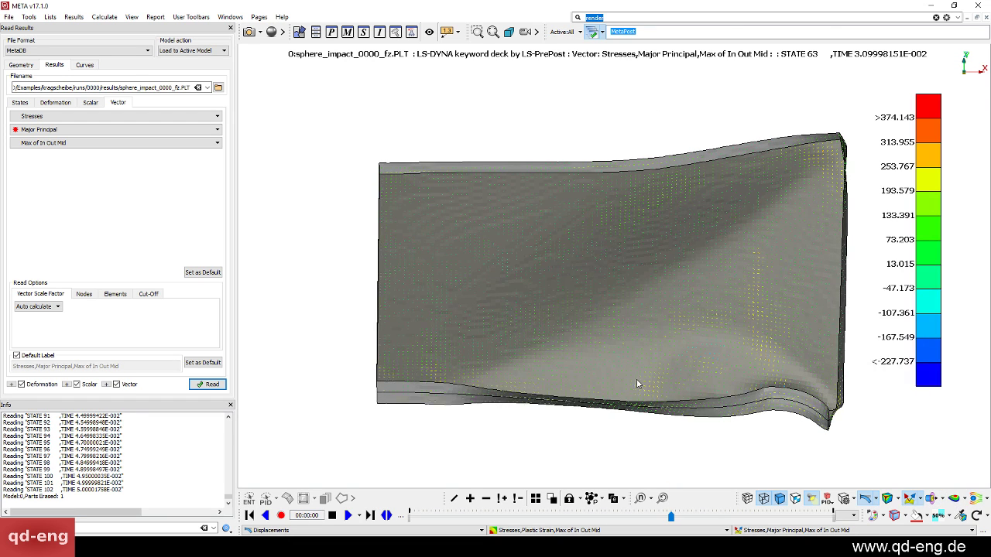
{"action": "left_click_drag", "start_coordinate": [637, 383], "coordinate": [720, 407], "text": "ctrl"}
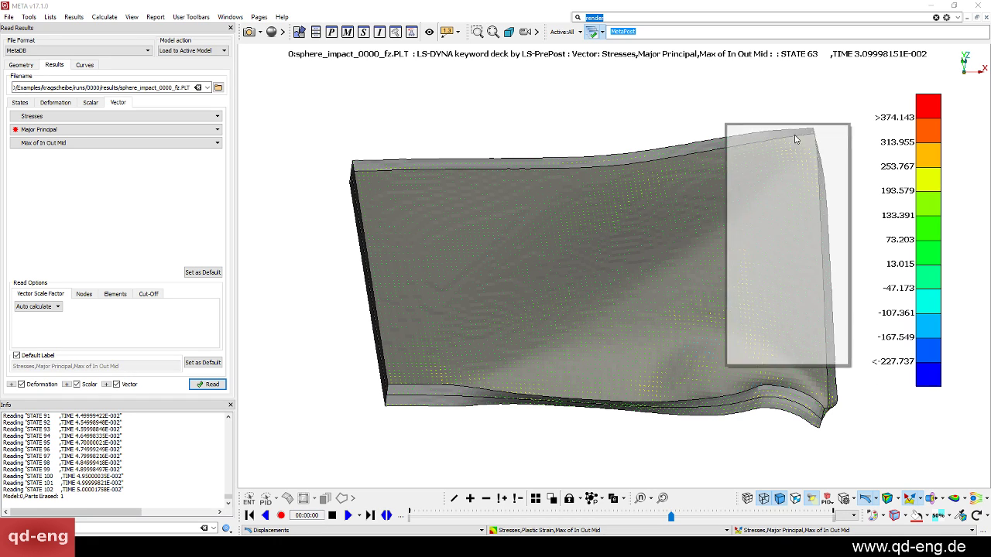
- Move the Vector Fringe Options window off the plate, increase the vector scale several increments and close the window
{"action": "left_click_drag", "start_coordinate": [798, 137], "coordinate": [149, 169]}
{"action": "left_click", "coordinate": [191, 235]}
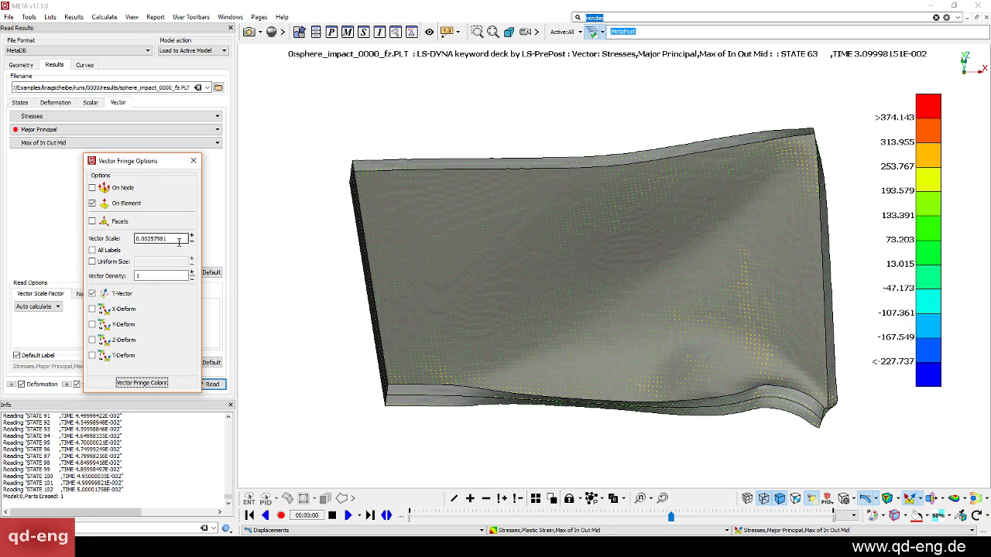
{"action": "left_click", "coordinate": [191, 235]}
{"action": "left_click", "coordinate": [191, 235]}
{"action": "left_click", "coordinate": [192, 236]}
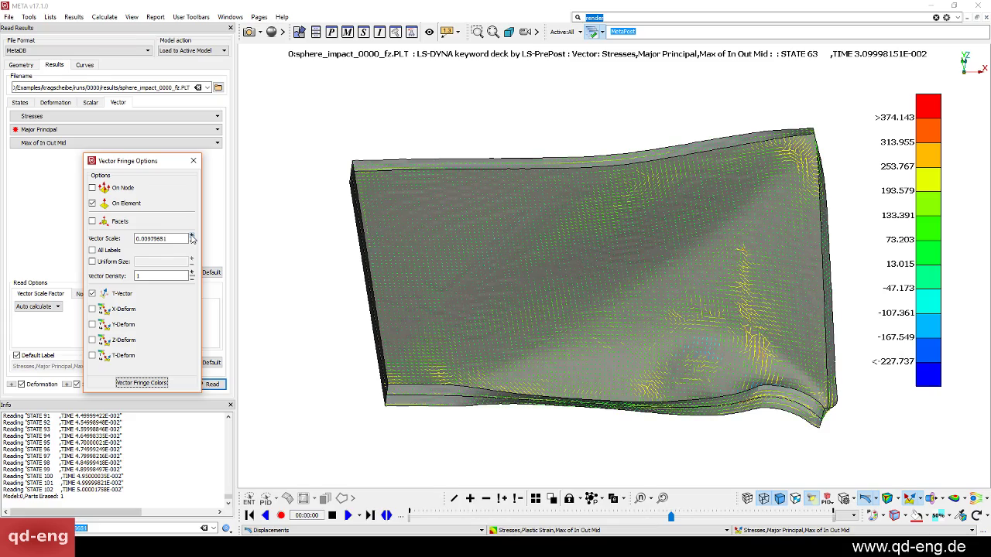
{"action": "left_click", "coordinate": [191, 236]}
{"action": "left_click", "coordinate": [192, 236]}
{"action": "left_click", "coordinate": [193, 161]}
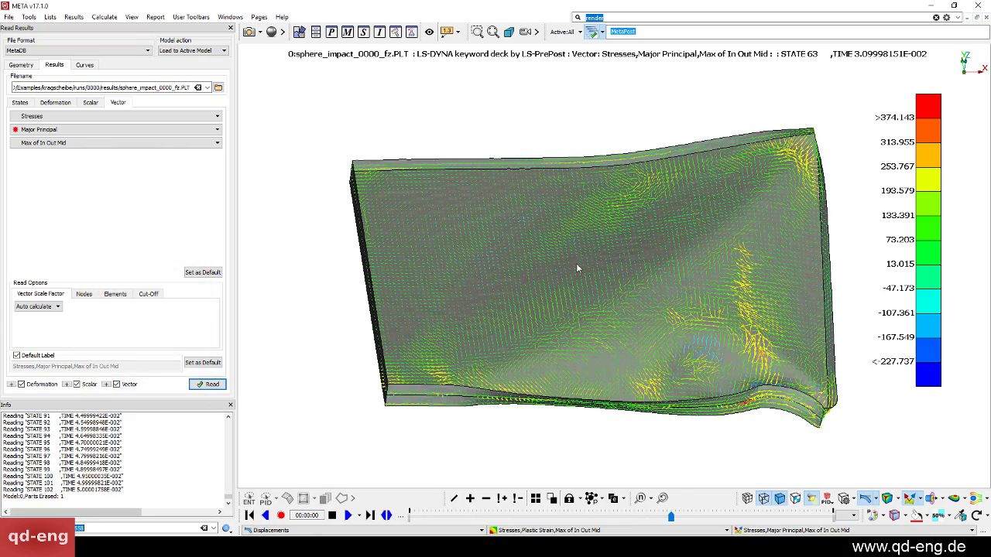
- Examine the enlarged stress vectors up close around the plate's dented corner
{"action": "scroll", "coordinate": [633, 294], "scroll_direction": "up", "scroll_amount": 5}
{"action": "middle_click_drag", "start_coordinate": [633, 294], "coordinate": [553, 230], "text": "ctrl"}
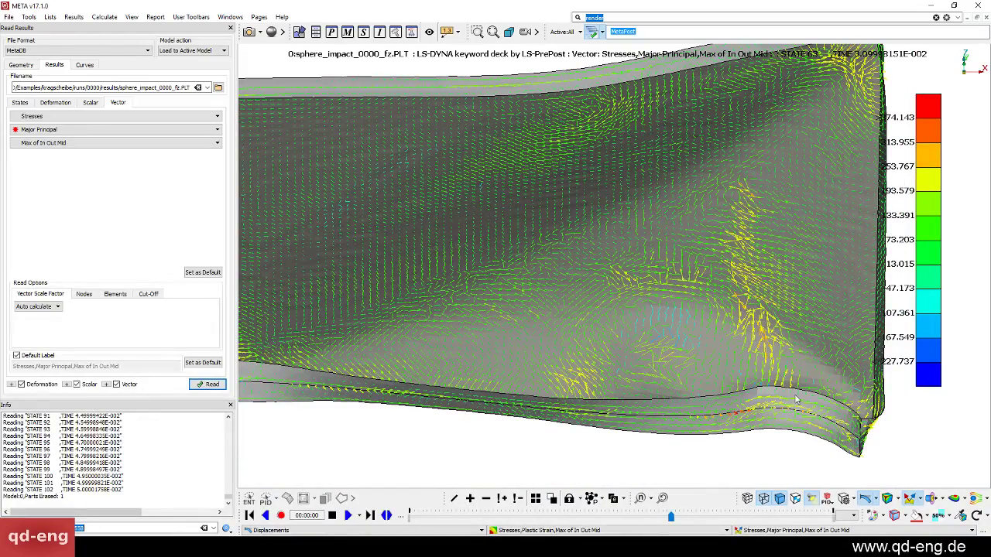
{"action": "left_click_drag", "start_coordinate": [699, 368], "coordinate": [725, 376], "text": "ctrl"}
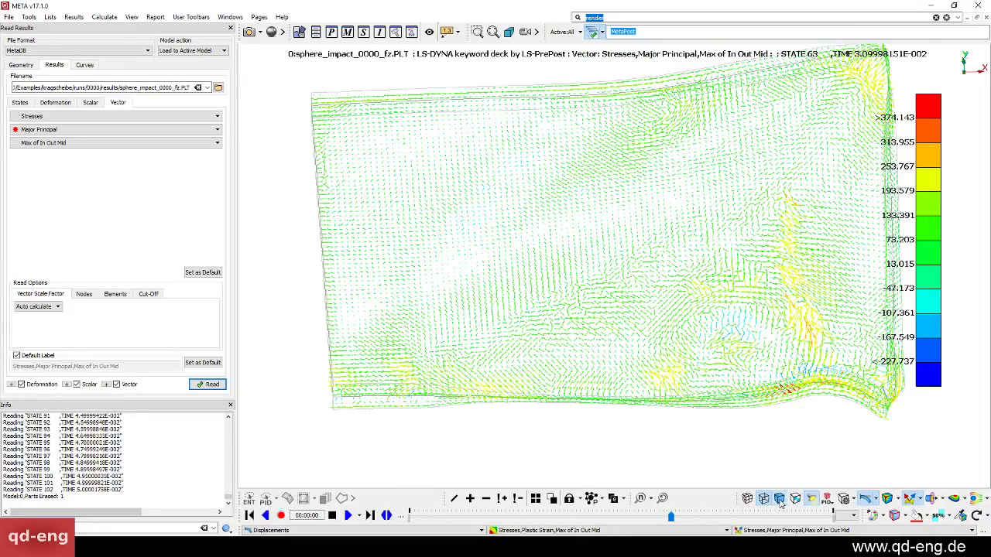
- Hide the plate's shading, inspect the bare stress vectors around the dented corner and restore the shading
{"action": "left_click", "coordinate": [781, 501]}
{"action": "left_click_drag", "start_coordinate": [696, 325], "coordinate": [677, 294], "text": "ctrl"}
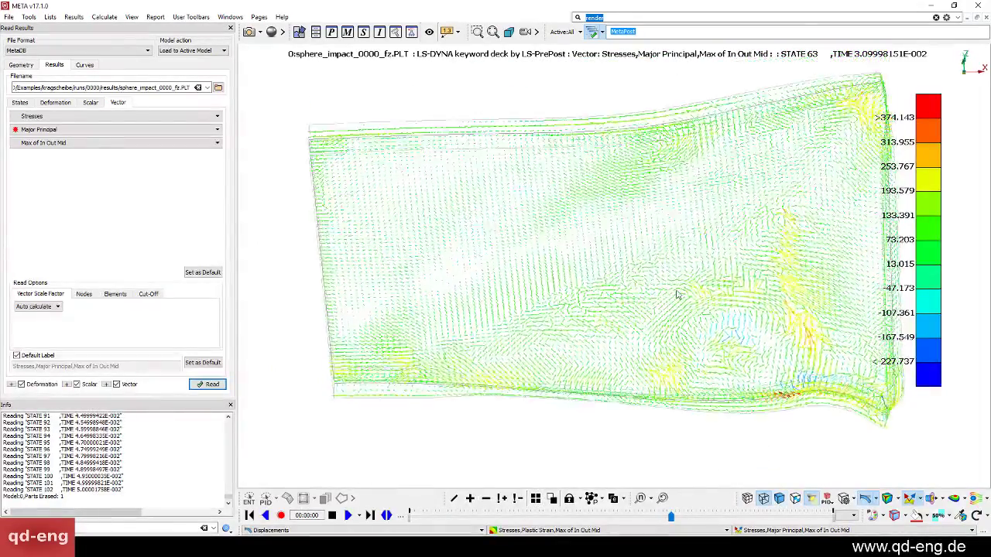
{"action": "right_click_drag", "start_coordinate": [676, 294], "coordinate": [689, 411], "text": "ctrl"}
{"action": "middle_click_drag", "start_coordinate": [690, 411], "coordinate": [608, 348], "text": "ctrl"}
{"action": "left_click_drag", "start_coordinate": [608, 348], "coordinate": [606, 372], "text": "ctrl"}
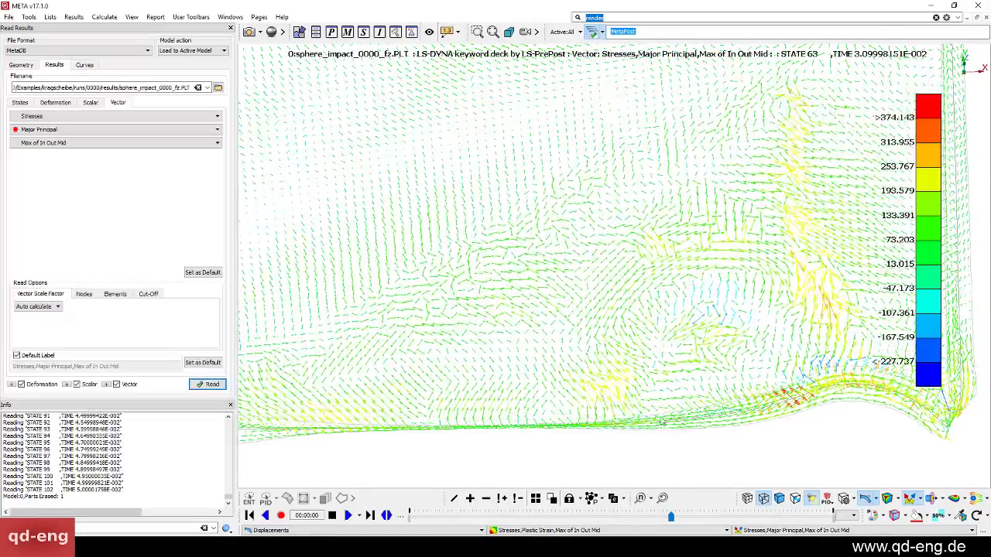
{"action": "left_click", "coordinate": [780, 499]}
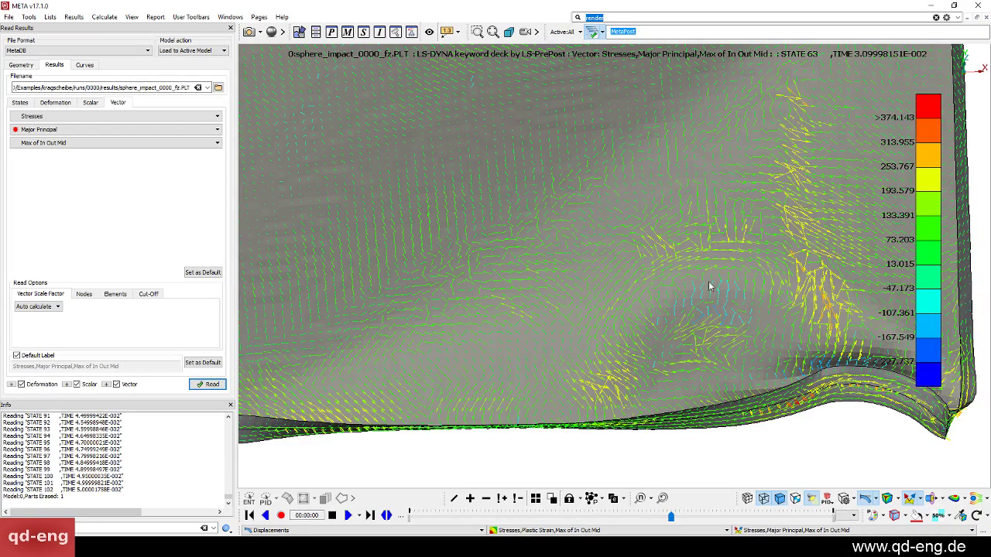
- Examine the major principal stress vectors on the shaded plate, both across the whole surface and near the dent
{"action": "middle_click_drag", "start_coordinate": [521, 309], "coordinate": [716, 339], "text": "ctrl"}
{"action": "right_click_drag", "start_coordinate": [716, 340], "coordinate": [714, 279], "text": "ctrl"}
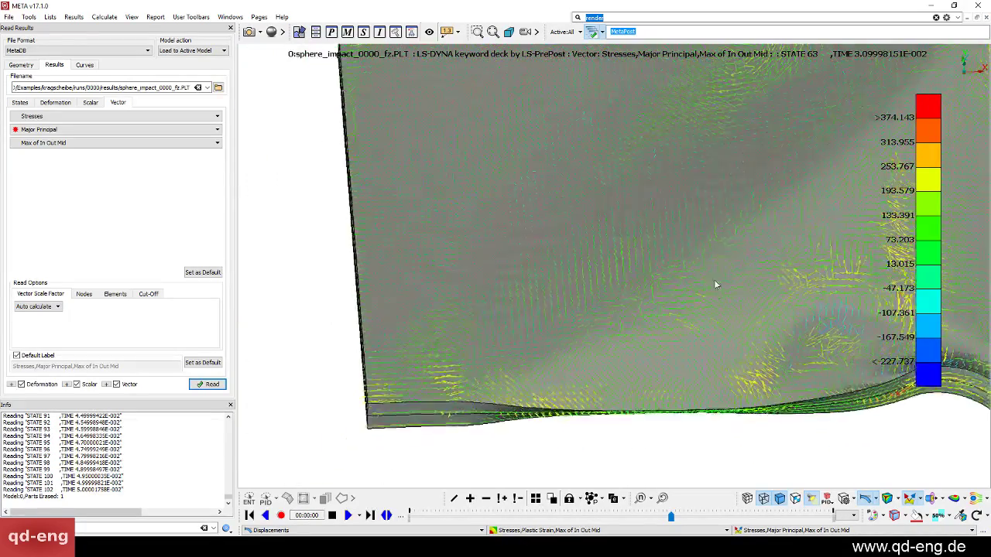
{"action": "middle_click_drag", "start_coordinate": [714, 279], "coordinate": [645, 328], "text": "ctrl"}
{"action": "left_click_drag", "start_coordinate": [646, 333], "coordinate": [707, 330], "text": "ctrl"}
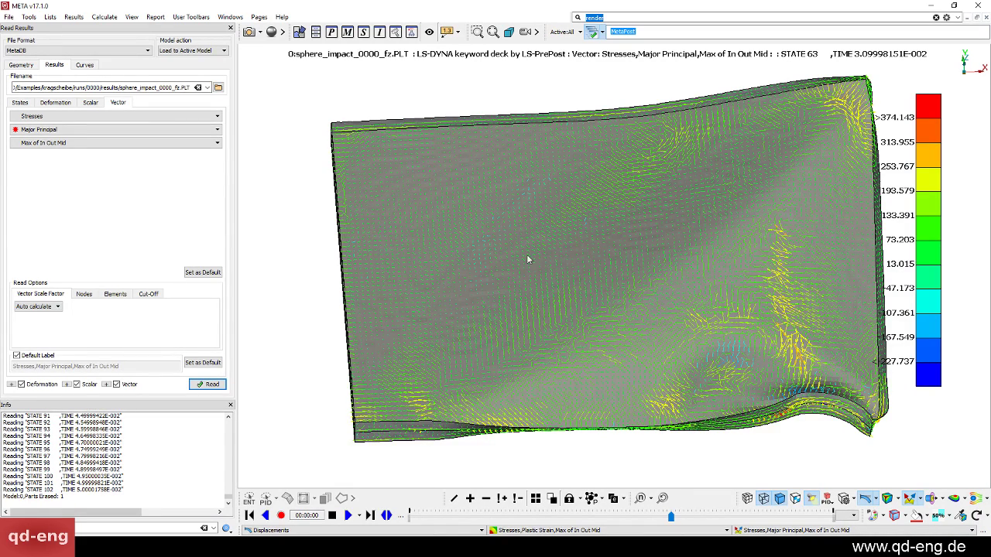
{"action": "left_click_drag", "start_coordinate": [642, 308], "coordinate": [666, 380], "text": "ctrl"}
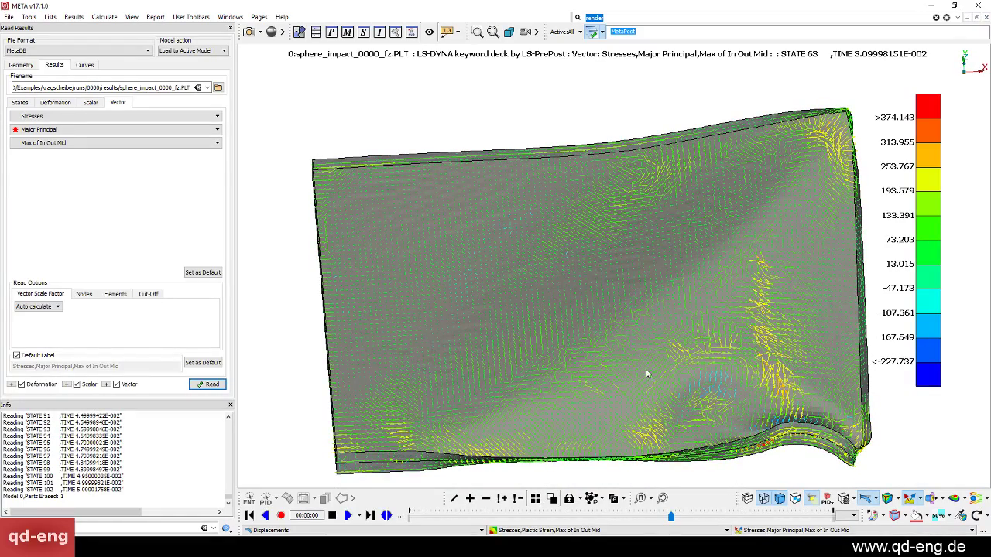
{"action": "mouse_move", "coordinate": [649, 368]}
{"action": "left_mouse_down", "text": "ctrl"}
{"action": "mouse_move", "coordinate": [642, 325]}
{"action": "mouse_move", "coordinate": [642, 380]}
{"action": "left_mouse_up", "text": "ctrl"}
{"action": "middle_click_drag", "start_coordinate": [642, 379], "coordinate": [646, 329], "text": "ctrl"}
{"action": "right_click_drag", "start_coordinate": [646, 329], "coordinate": [643, 385], "text": "ctrl"}
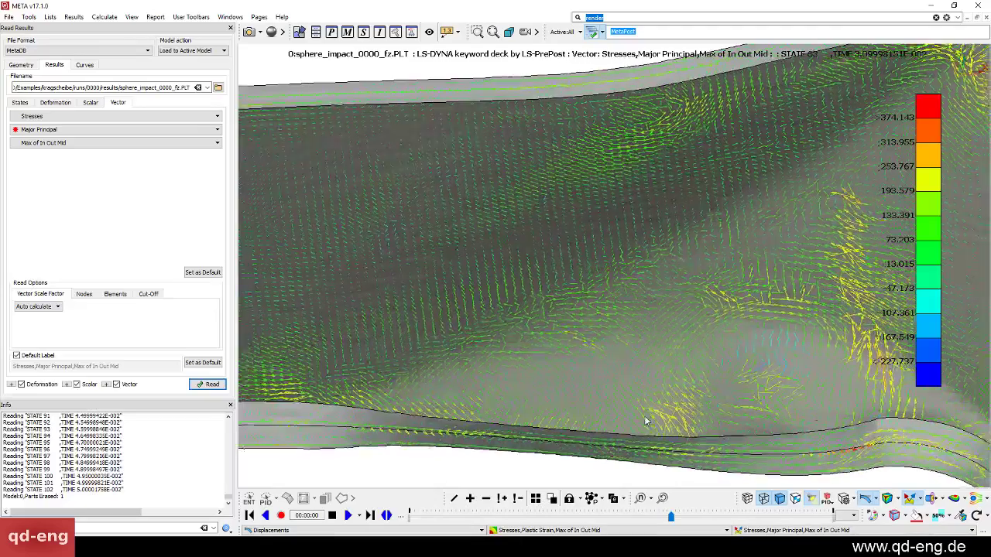
{"action": "left_click_drag", "start_coordinate": [643, 345], "coordinate": [650, 365], "text": "ctrl"}
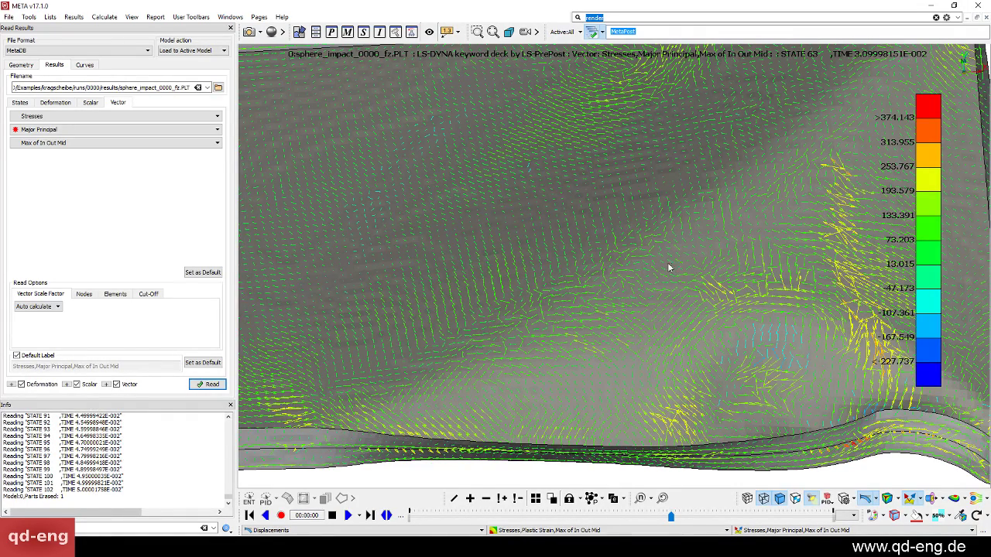
{"action": "left_click_drag", "start_coordinate": [722, 261], "coordinate": [720, 274], "text": "ctrl"}
{"action": "right_click_drag", "start_coordinate": [721, 274], "coordinate": [681, 217], "text": "ctrl"}
{"action": "left_click_drag", "start_coordinate": [681, 217], "coordinate": [669, 253], "text": "ctrl"}
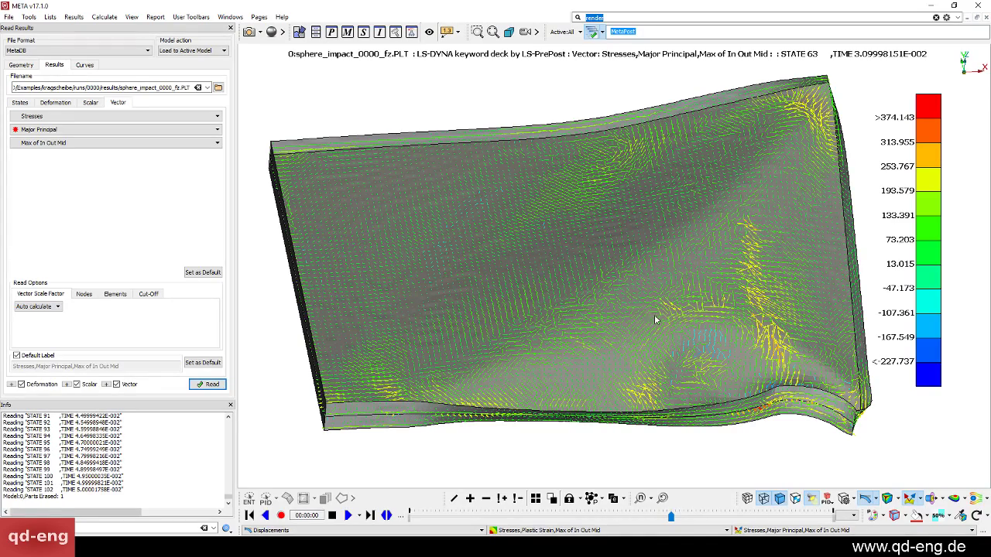
{"action": "left_click_drag", "start_coordinate": [593, 281], "coordinate": [581, 256], "text": "ctrl"}
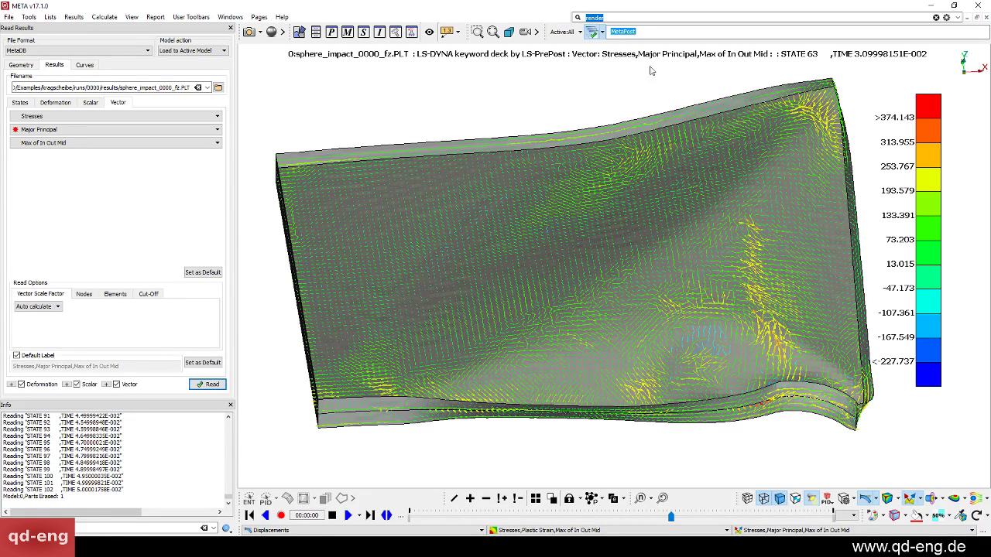
- Search the functions for "lic" and run the style: lic: enable all command on the deformed plate
{"action": "type", "text": "li"}
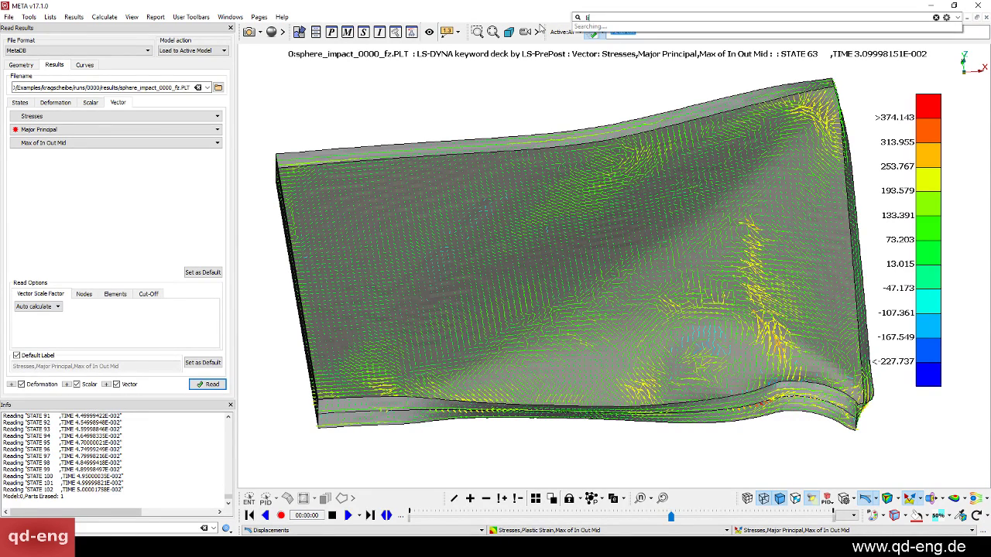
{"action": "type", "text": "c"}
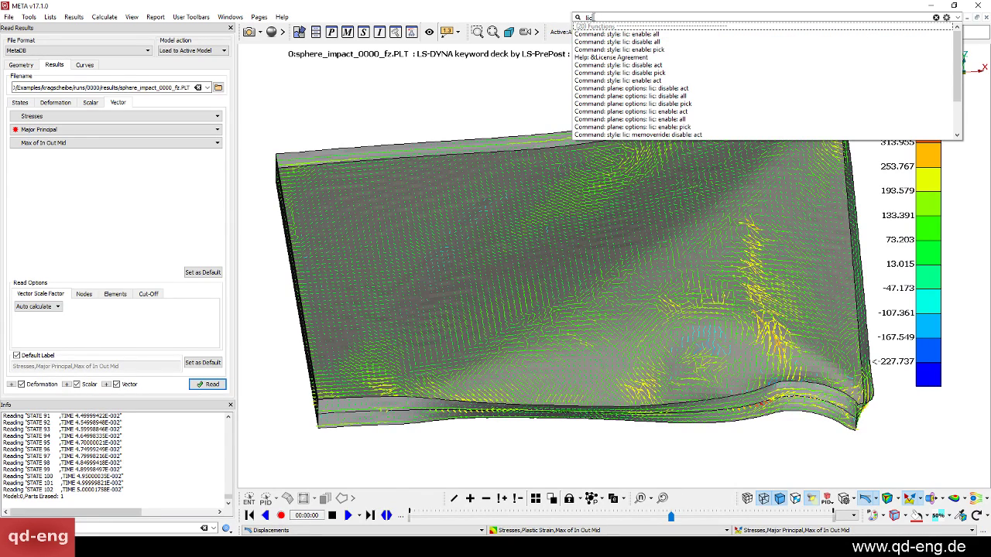
{"action": "left_click", "coordinate": [593, 17]}
{"action": "left_click_drag", "start_coordinate": [592, 17], "coordinate": [550, 19]}
{"action": "left_click", "coordinate": [593, 18]}
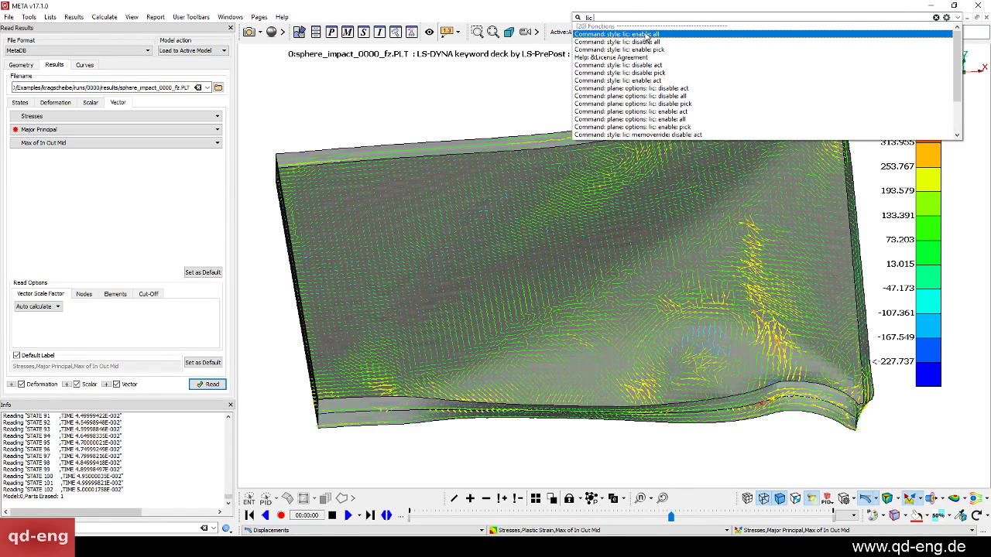
{"action": "left_click", "coordinate": [641, 35]}
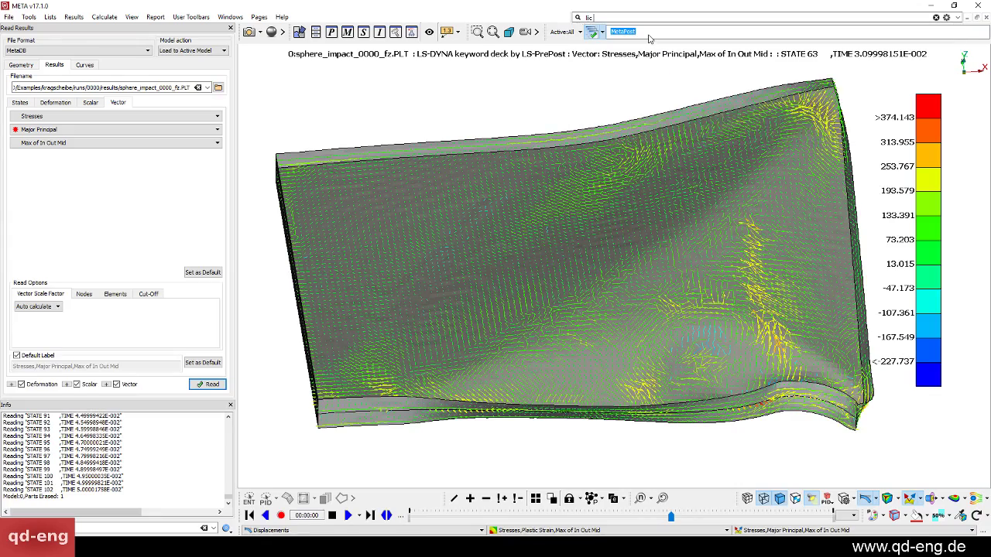
{"action": "left_click_drag", "start_coordinate": [624, 228], "coordinate": [675, 297], "text": "ctrl"}
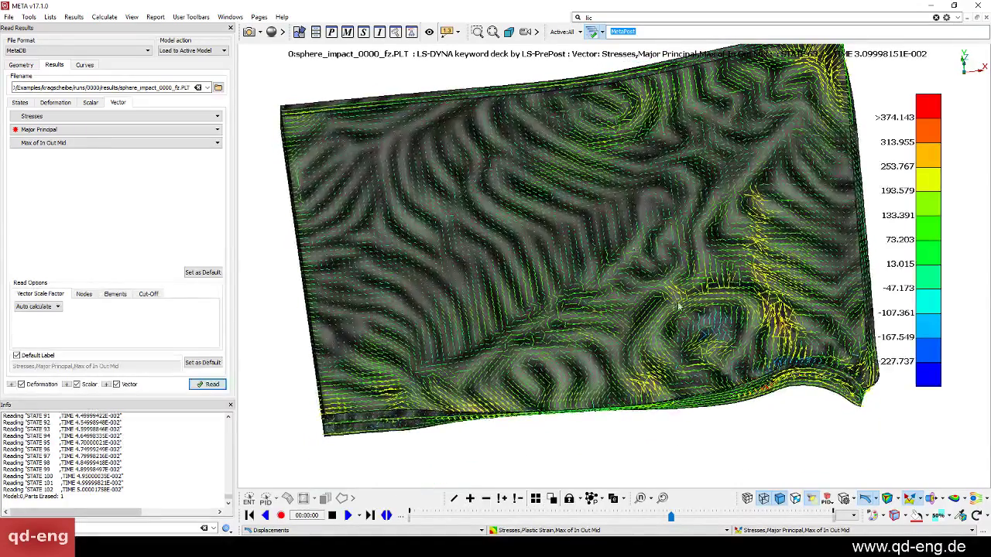
- Turn off the stress vector fringe and the deformation so the plate shows only the LIC pattern in its undeformed shape
{"action": "left_click", "coordinate": [913, 498]}
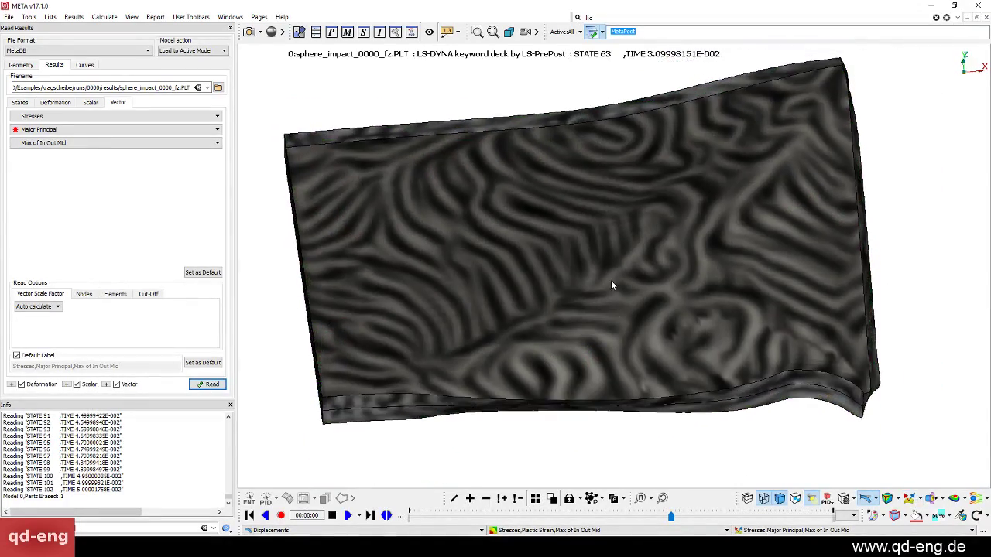
{"action": "left_click", "coordinate": [867, 499]}
{"action": "left_click_drag", "start_coordinate": [713, 324], "coordinate": [712, 388], "text": "ctrl"}
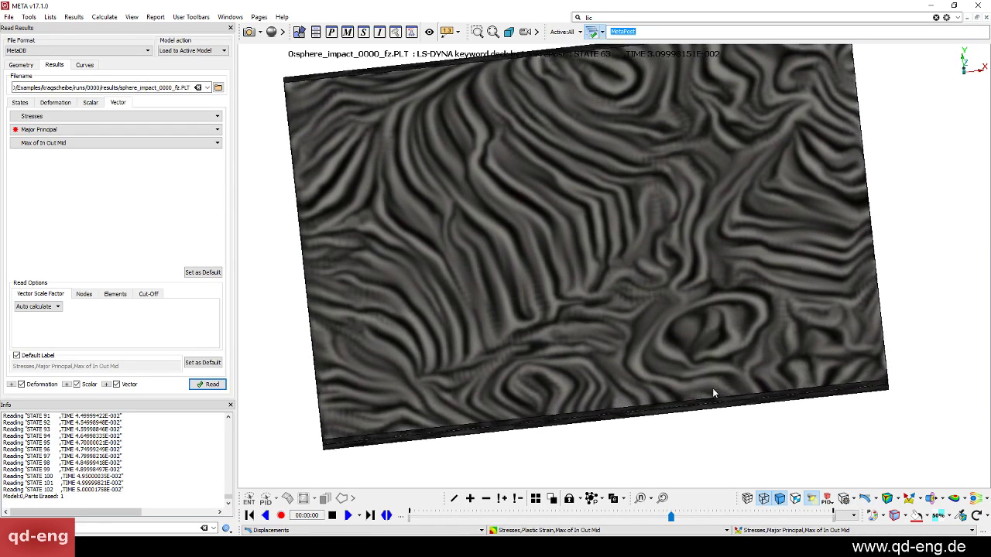
- Examine the LIC stress flow pattern on the undeformed plate from several angles and distances
{"action": "middle_click_drag", "start_coordinate": [670, 313], "coordinate": [678, 370], "text": "ctrl"}
{"action": "right_click_drag", "start_coordinate": [678, 370], "coordinate": [670, 298], "text": "ctrl"}
{"action": "left_click_drag", "start_coordinate": [670, 300], "coordinate": [685, 248], "text": "ctrl"}
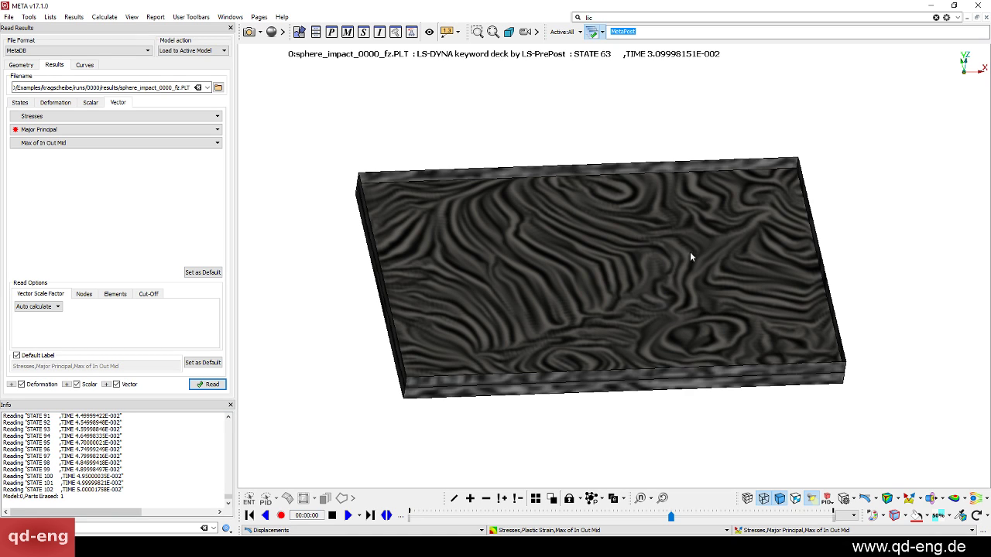
{"action": "left_click_drag", "start_coordinate": [609, 278], "coordinate": [604, 262], "text": "ctrl"}
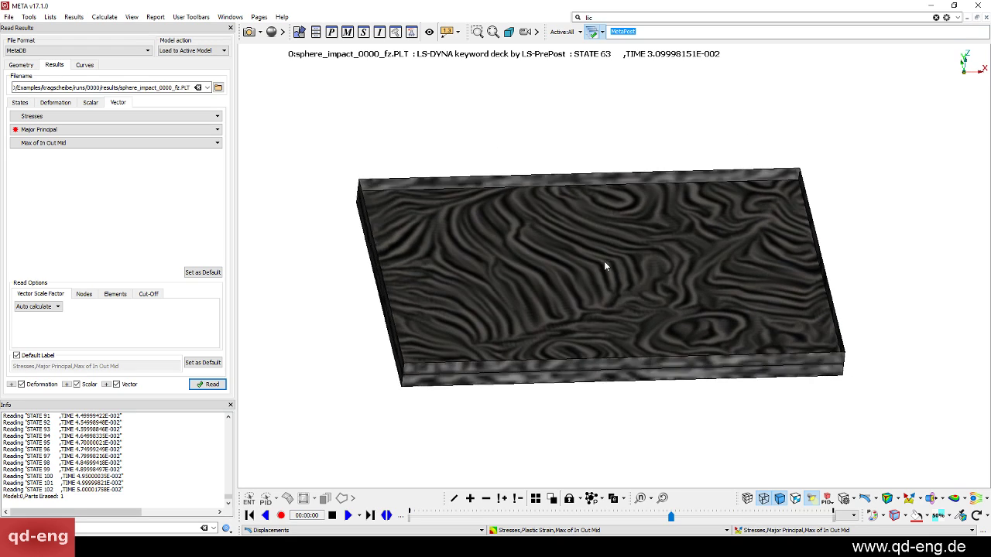
{"action": "right_click_drag", "start_coordinate": [604, 262], "coordinate": [604, 353], "text": "ctrl"}
{"action": "left_click_drag", "start_coordinate": [603, 353], "coordinate": [643, 373], "text": "ctrl"}
{"action": "scroll", "coordinate": [636, 356], "scroll_direction": "down", "scroll_amount": 3}
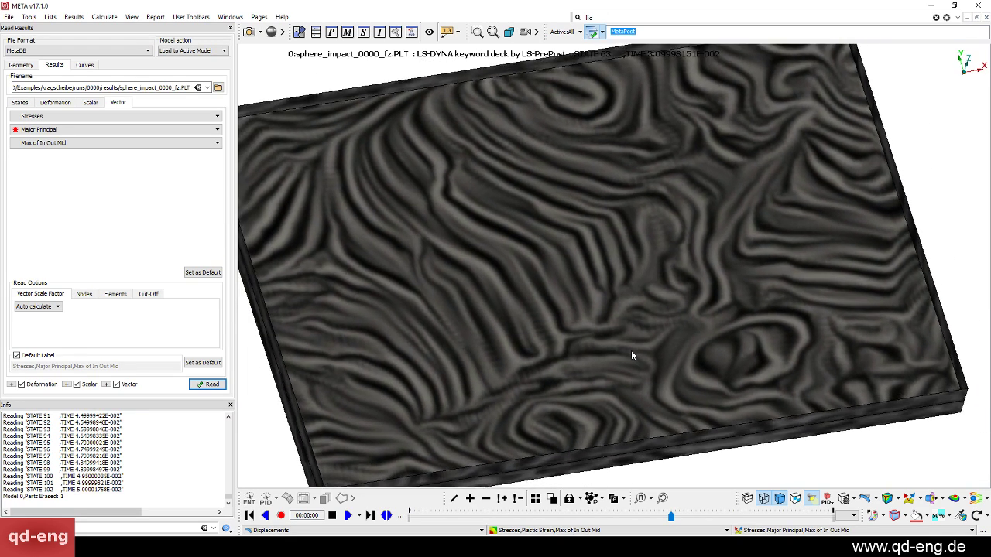
- Move the animation to state 67 and briefly switch the plate's deformation on and off
{"action": "mouse_move", "coordinate": [671, 520]}
{"action": "left_mouse_down"}
{"action": "mouse_move", "coordinate": [532, 520]}
{"action": "mouse_move", "coordinate": [688, 517]}
{"action": "left_mouse_up"}
{"action": "left_click_drag", "start_coordinate": [591, 338], "coordinate": [602, 418], "text": "ctrl"}
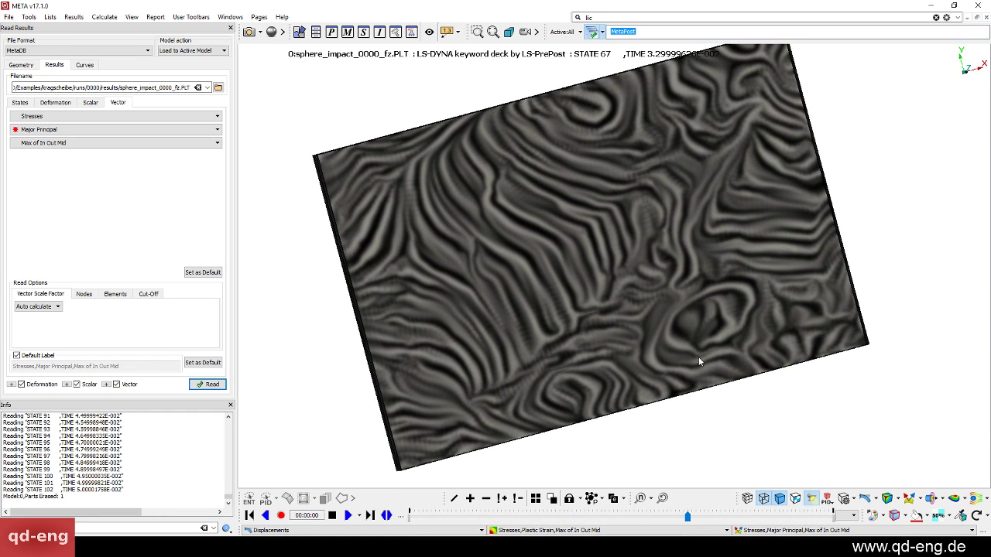
{"action": "left_click_drag", "start_coordinate": [644, 270], "coordinate": [608, 229], "text": "ctrl"}
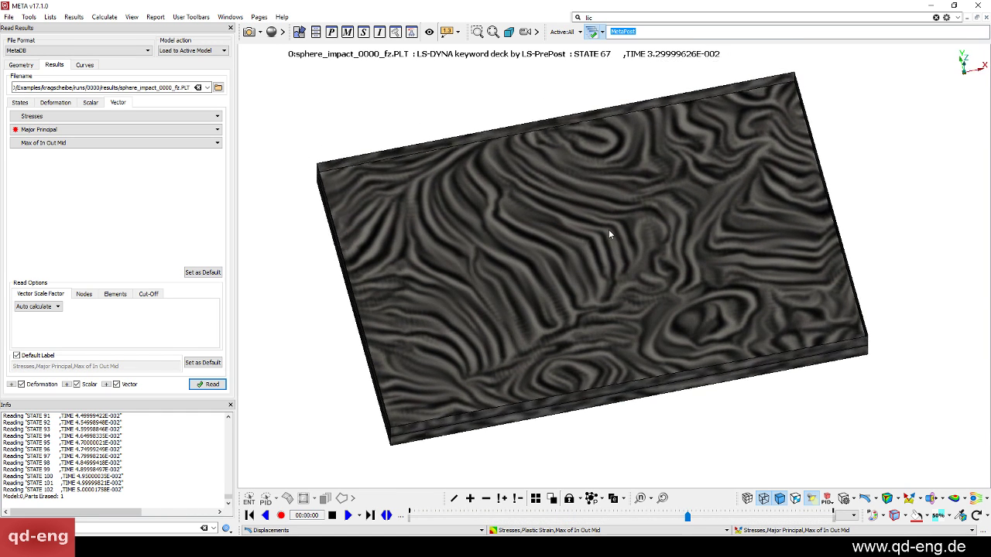
{"action": "left_click", "coordinate": [865, 501]}
{"action": "left_click", "coordinate": [865, 501]}
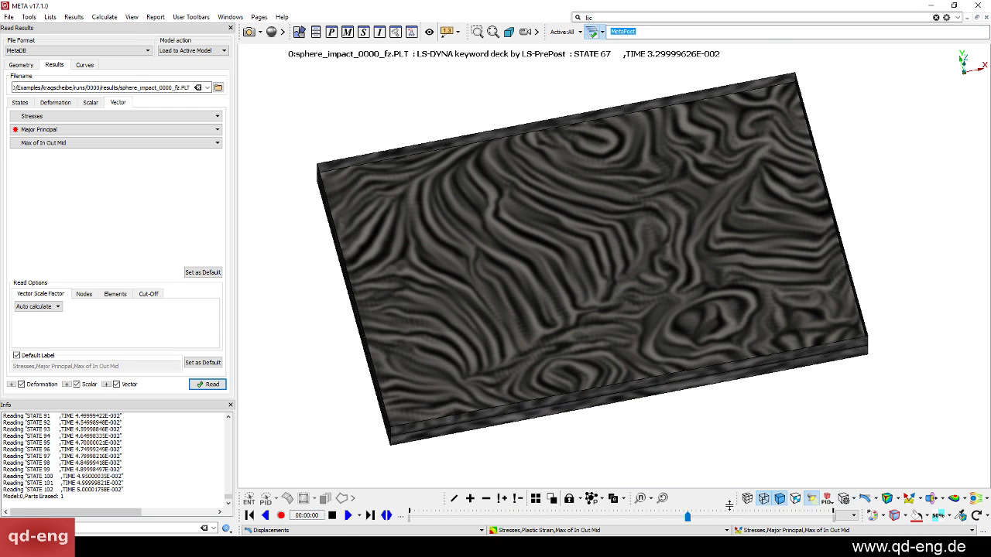
- Set the animation to state 53 and inspect the LIC pattern across the undeformed plate
{"action": "left_click_drag", "start_coordinate": [687, 518], "coordinate": [633, 511]}
{"action": "mouse_move", "coordinate": [624, 309]}
{"action": "left_mouse_down", "text": "ctrl"}
{"action": "mouse_move", "coordinate": [622, 266]}
{"action": "mouse_move", "coordinate": [626, 316]}
{"action": "left_mouse_up", "text": "ctrl"}
{"action": "right_click_drag", "start_coordinate": [626, 316], "coordinate": [626, 358], "text": "ctrl"}
{"action": "left_click_drag", "start_coordinate": [626, 357], "coordinate": [626, 352], "text": "ctrl"}
{"action": "scroll", "coordinate": [628, 340], "scroll_direction": "down", "scroll_amount": 3}
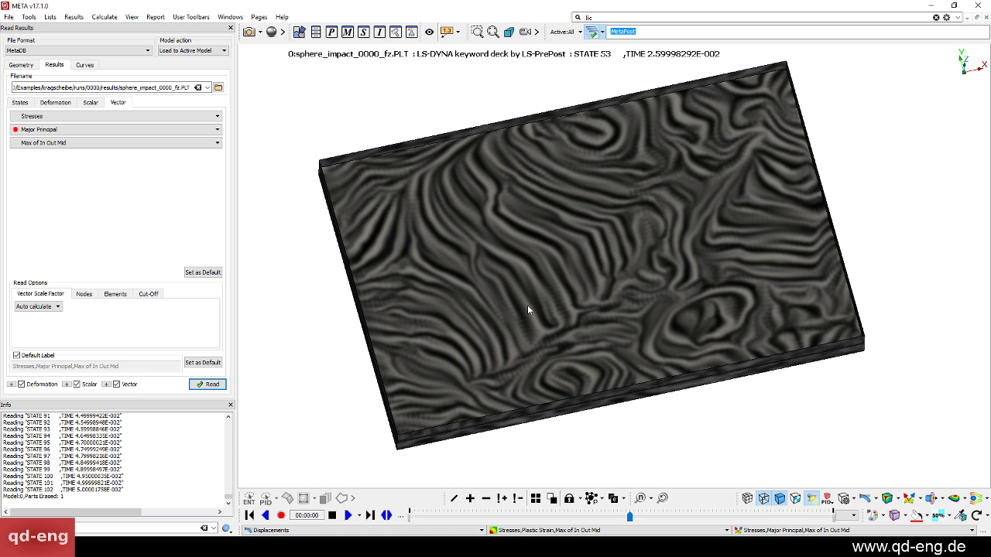
{"action": "left_click_drag", "start_coordinate": [537, 353], "coordinate": [666, 307], "text": "ctrl"}
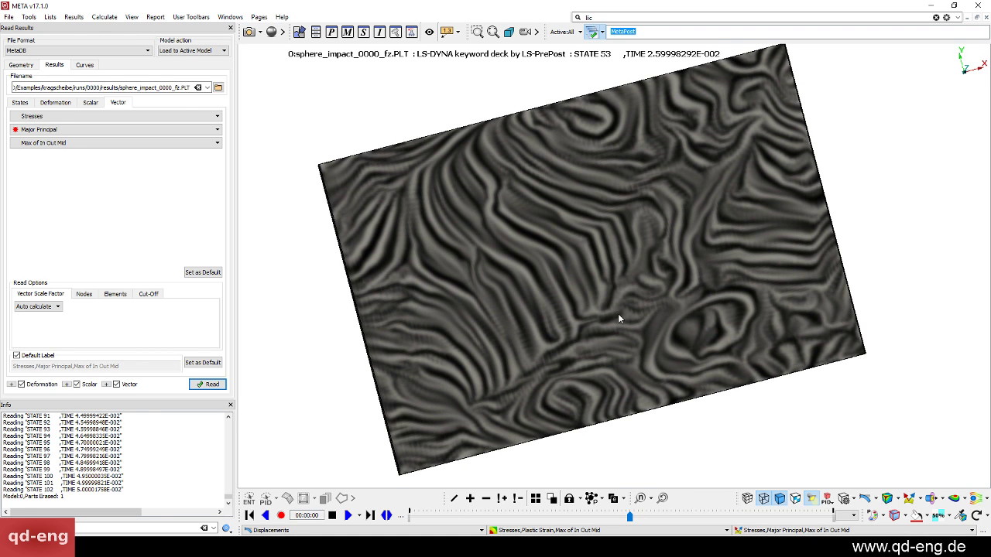
{"action": "left_click_drag", "start_coordinate": [618, 315], "coordinate": [524, 212], "text": "ctrl"}
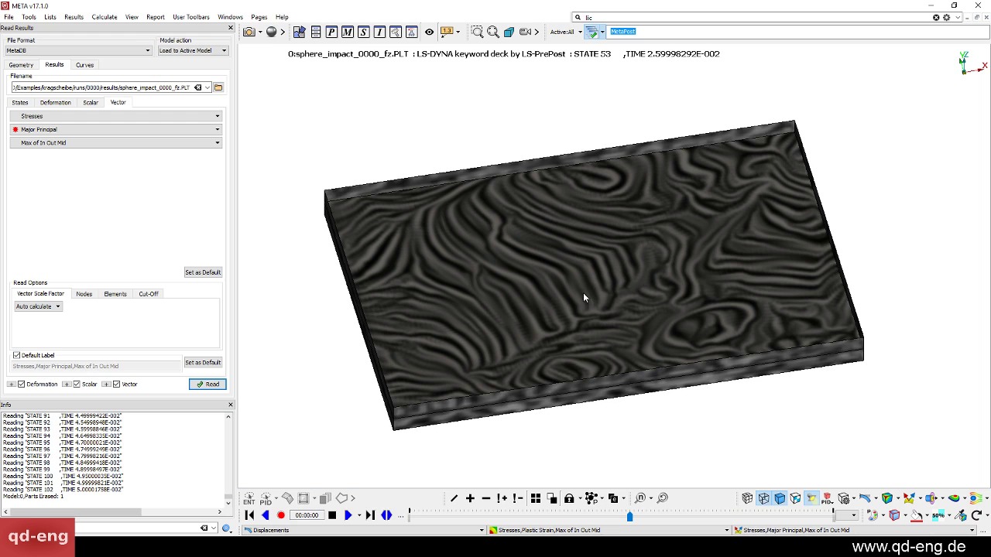
{"action": "left_click_drag", "start_coordinate": [609, 248], "coordinate": [478, 258], "text": "ctrl"}
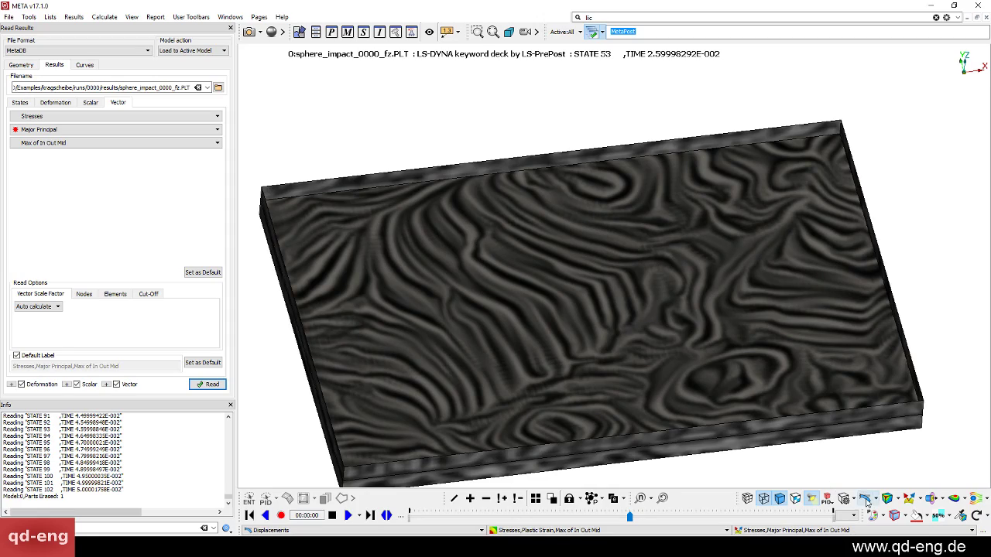
- Overlay the major principal stress vectors on the plate's LIC pattern and check how they line up
{"action": "left_click", "coordinate": [909, 498]}
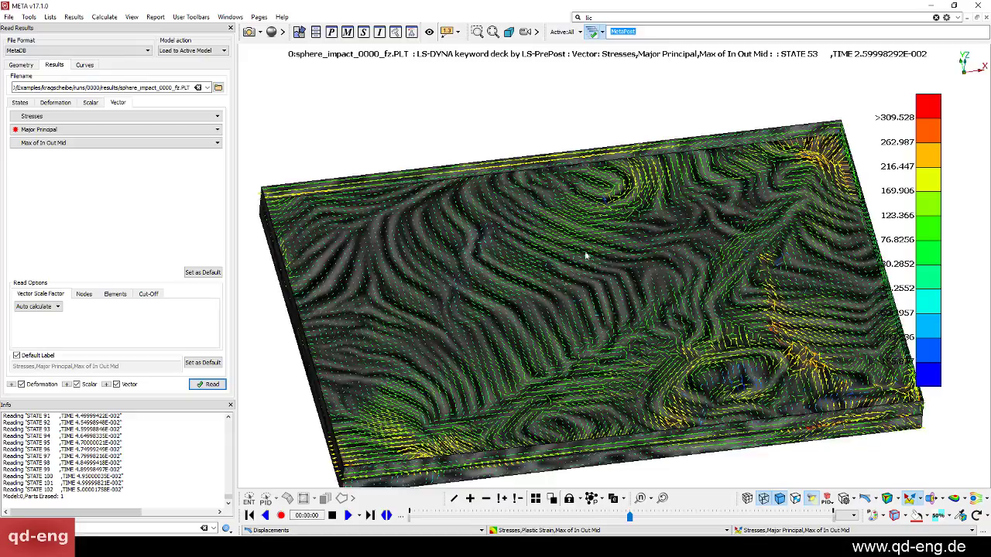
{"action": "left_click_drag", "start_coordinate": [583, 253], "coordinate": [584, 298], "text": "ctrl"}
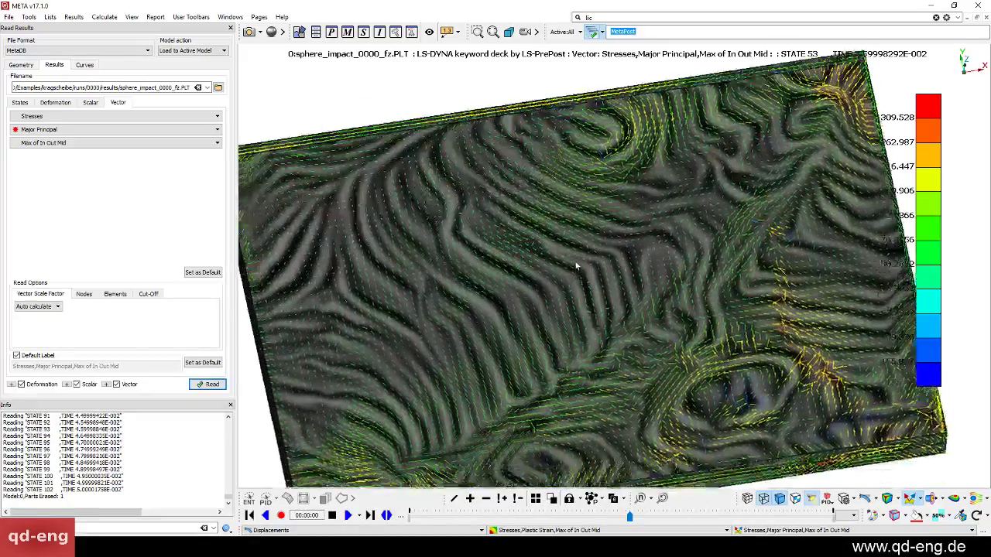
{"action": "left_click_drag", "start_coordinate": [576, 266], "coordinate": [562, 212], "text": "ctrl"}
{"action": "right_click_drag", "start_coordinate": [562, 212], "coordinate": [558, 182], "text": "ctrl"}
{"action": "middle_click_drag", "start_coordinate": [557, 181], "coordinate": [574, 211], "text": "ctrl"}
{"action": "mouse_move", "coordinate": [574, 210]}
{"action": "left_mouse_down", "text": "ctrl"}
{"action": "mouse_move", "coordinate": [633, 216]}
{"action": "mouse_move", "coordinate": [569, 194]}
{"action": "left_mouse_up", "text": "ctrl"}
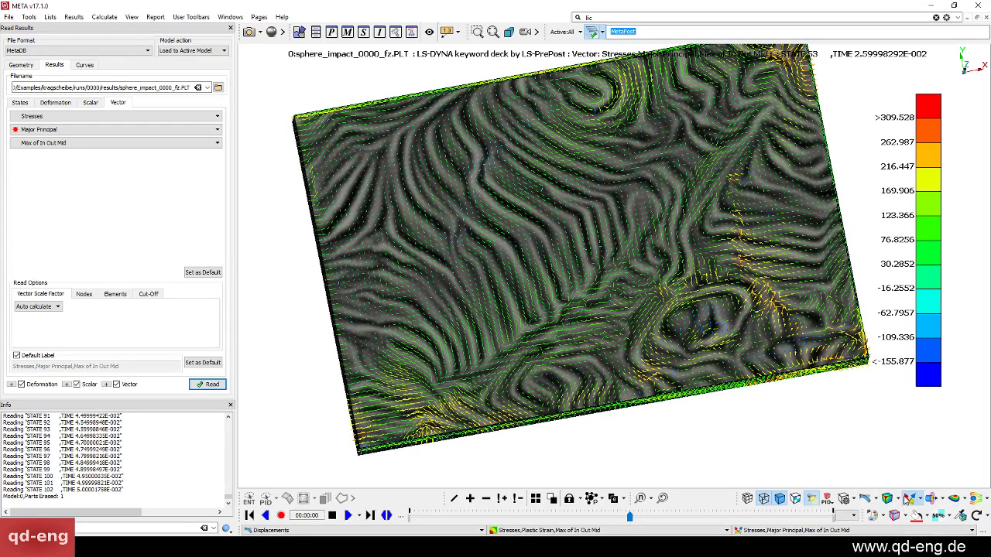
- Switch the stress vectors off and on again to compare their directions with the LIC pattern over the plate
{"action": "left_click", "coordinate": [909, 499]}
{"action": "left_click", "coordinate": [909, 499]}
{"action": "left_click_drag", "start_coordinate": [533, 230], "coordinate": [693, 259], "text": "ctrl"}
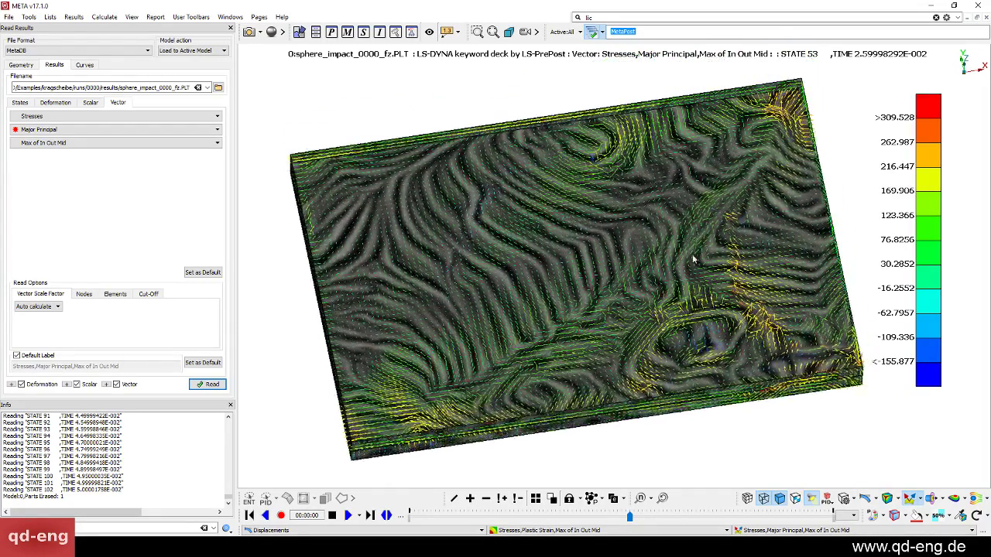
{"action": "middle_click_drag", "start_coordinate": [692, 258], "coordinate": [700, 294], "text": "ctrl"}
{"action": "right_click_drag", "start_coordinate": [700, 294], "coordinate": [705, 331], "text": "ctrl"}
{"action": "middle_click_drag", "start_coordinate": [705, 331], "coordinate": [688, 263], "text": "ctrl"}
{"action": "right_click_drag", "start_coordinate": [688, 263], "coordinate": [668, 221], "text": "ctrl"}
{"action": "left_click_drag", "start_coordinate": [667, 221], "coordinate": [663, 265], "text": "ctrl"}
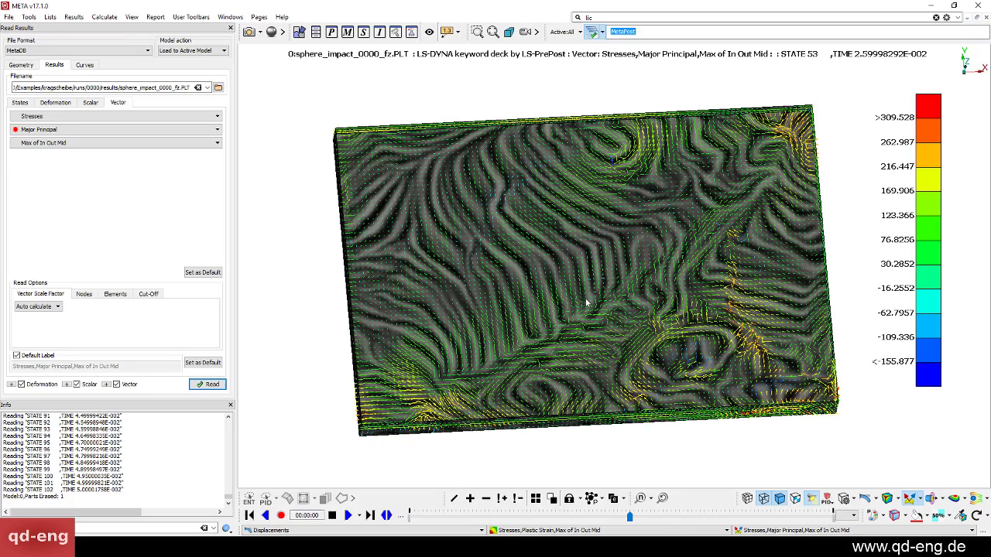
{"action": "left_click_drag", "start_coordinate": [586, 303], "coordinate": [645, 202], "text": "ctrl"}
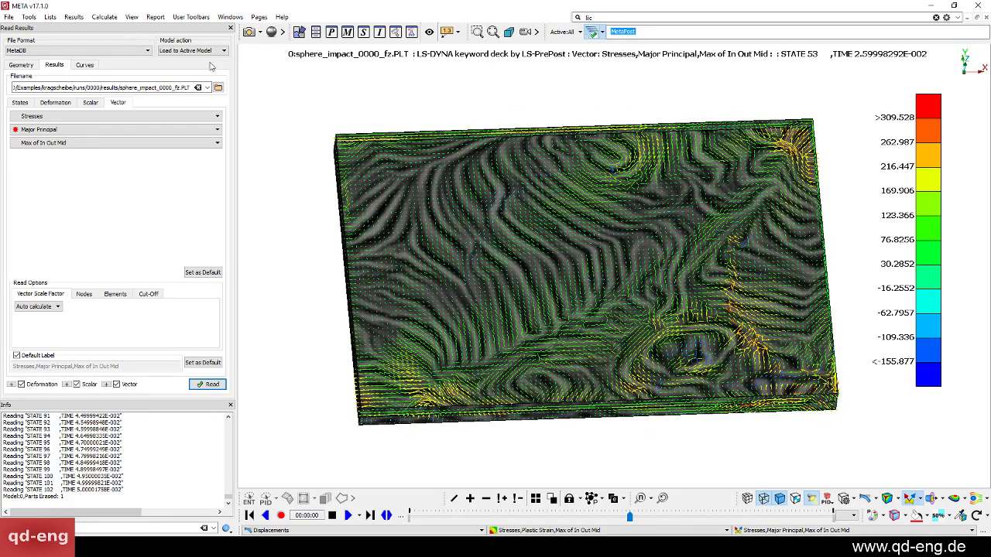
- Check the snapshot export settings and look over the combined LIC pattern and stress vectors on the whole plate
{"action": "left_click", "coordinate": [263, 35]}
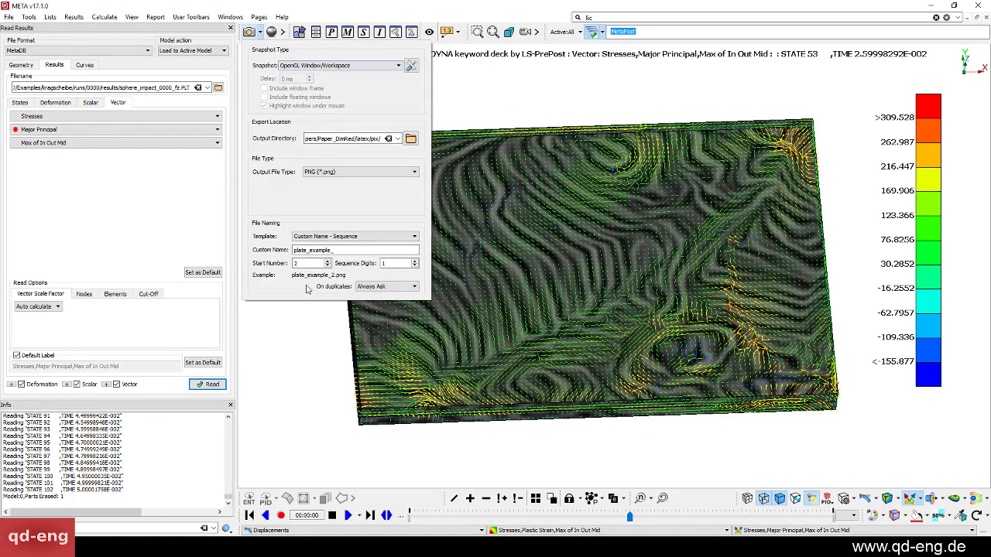
{"action": "left_click", "coordinate": [298, 358]}
{"action": "left_click_drag", "start_coordinate": [551, 284], "coordinate": [543, 265], "text": "ctrl"}
{"action": "right_click_drag", "start_coordinate": [542, 266], "coordinate": [554, 288], "text": "ctrl"}
{"action": "scroll", "coordinate": [553, 287], "scroll_direction": "down", "scroll_amount": 3}
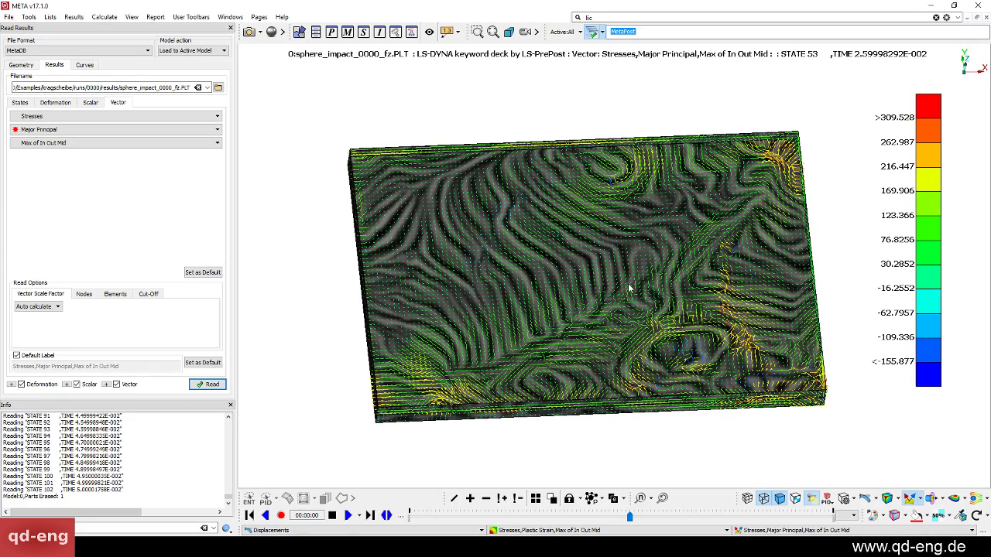
{"action": "scroll", "coordinate": [604, 284], "scroll_direction": "up", "scroll_amount": 1}
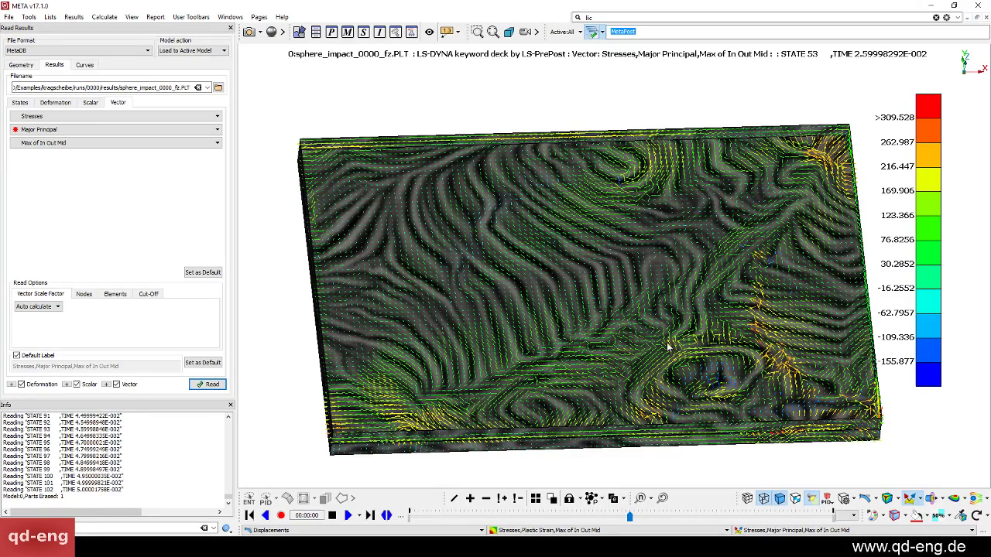
{"action": "left_click_drag", "start_coordinate": [673, 350], "coordinate": [664, 315], "text": "ctrl"}
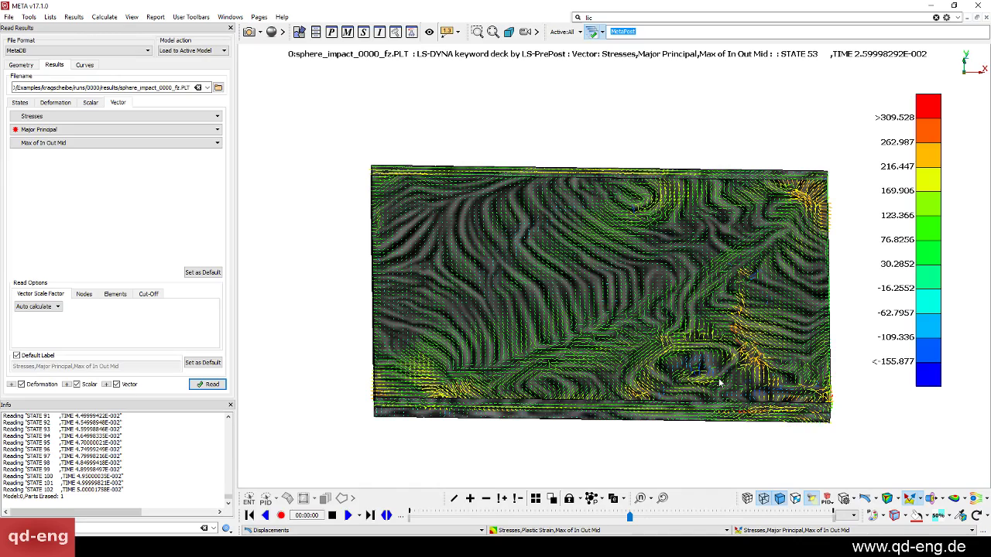